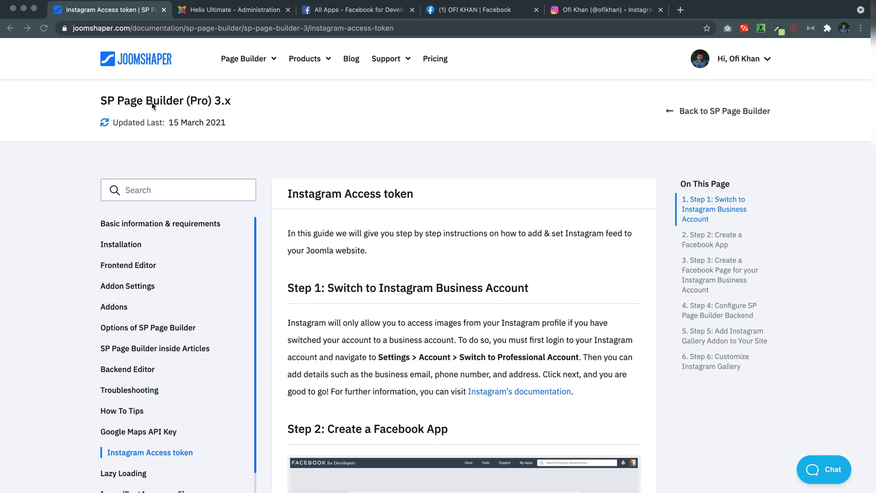
# Highlight the 'Step 1: Switch to Instagram Business Account' heading in the Access token guide
pyautogui.scroll(-3, 292, 296)
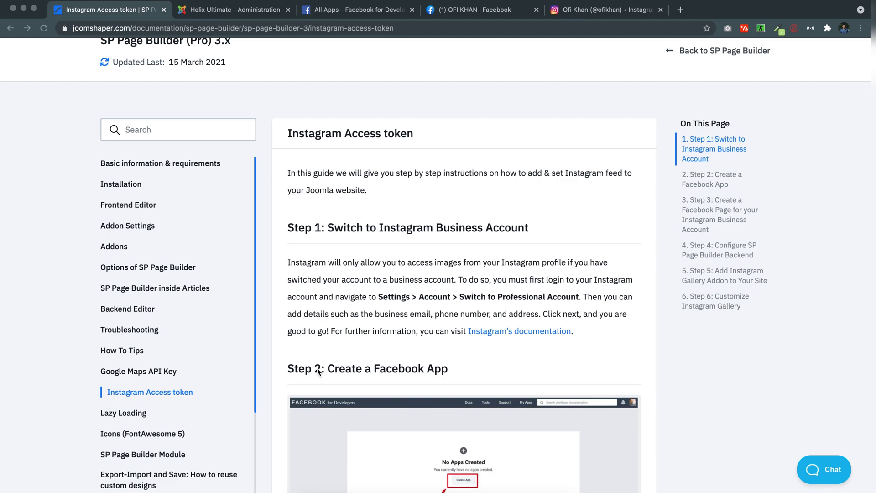
pyautogui.scroll(3, 318, 371)
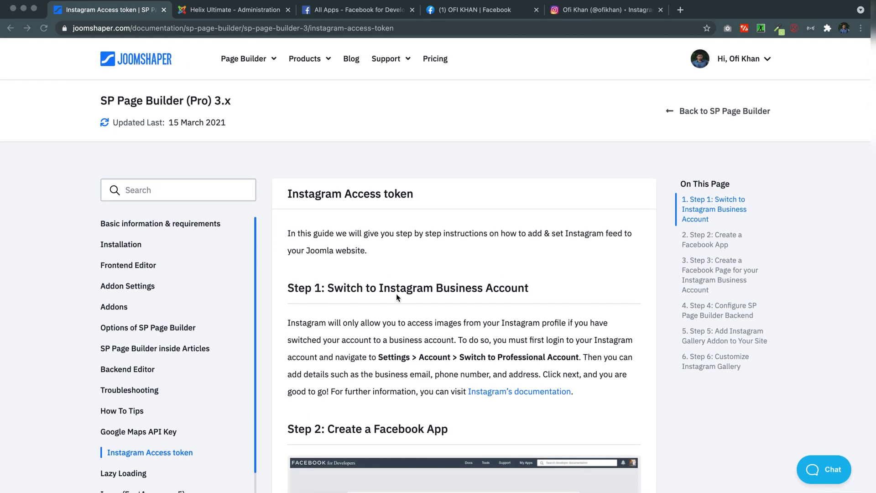
pyautogui.click(290, 289)
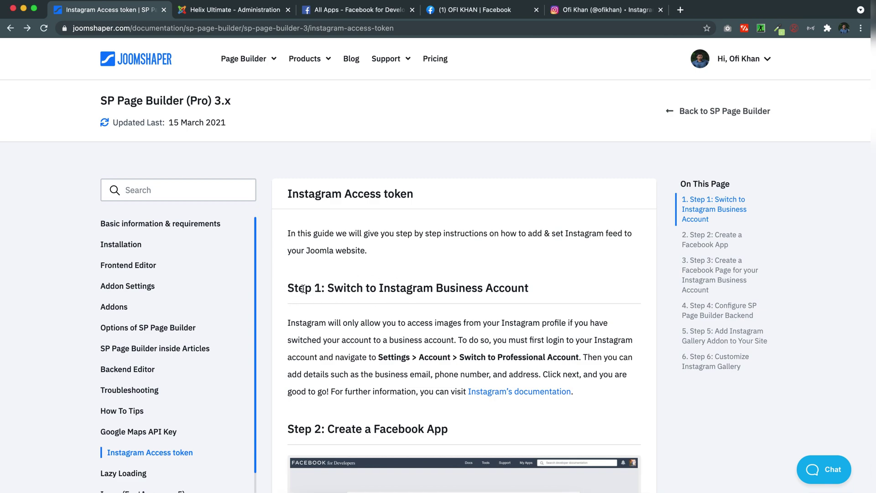
pyautogui.moveTo(287, 289); pyautogui.dragTo(532, 293)
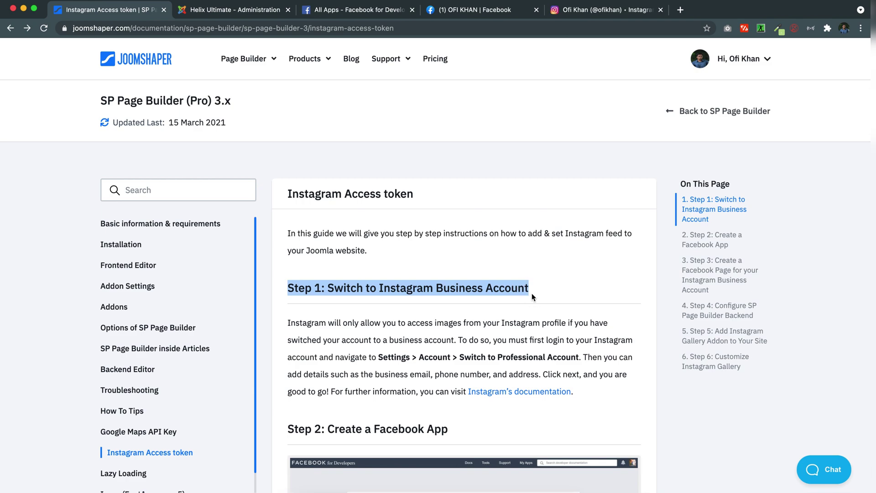
pyautogui.click(588, 10)
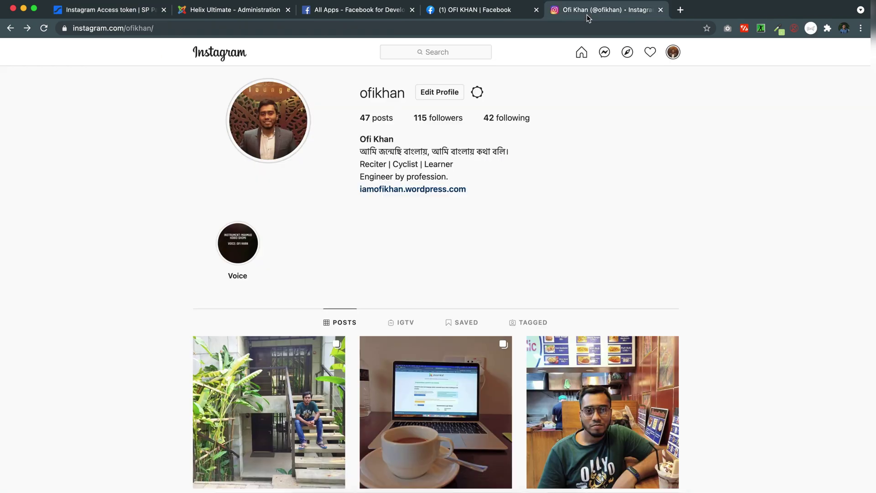
pyautogui.scroll(-1, 479, 176)
pyautogui.scroll(1, 479, 176)
pyautogui.click(436, 92)
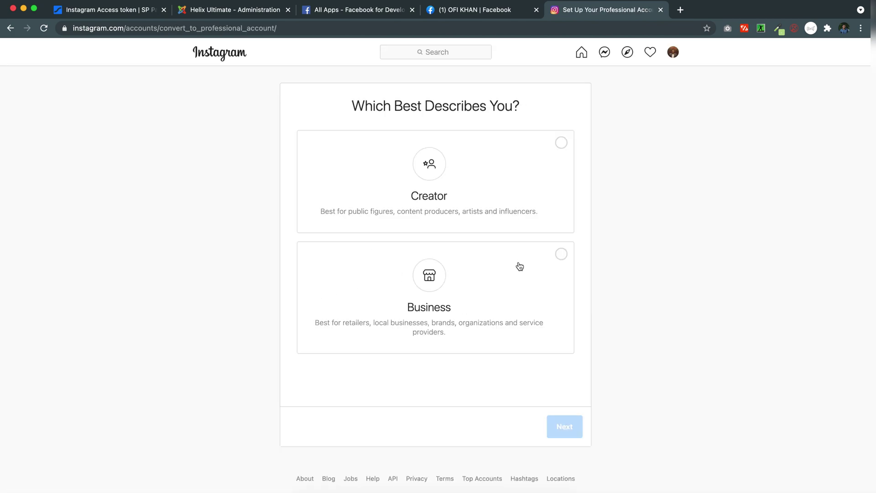
pyautogui.click(519, 266)
pyautogui.click(576, 434)
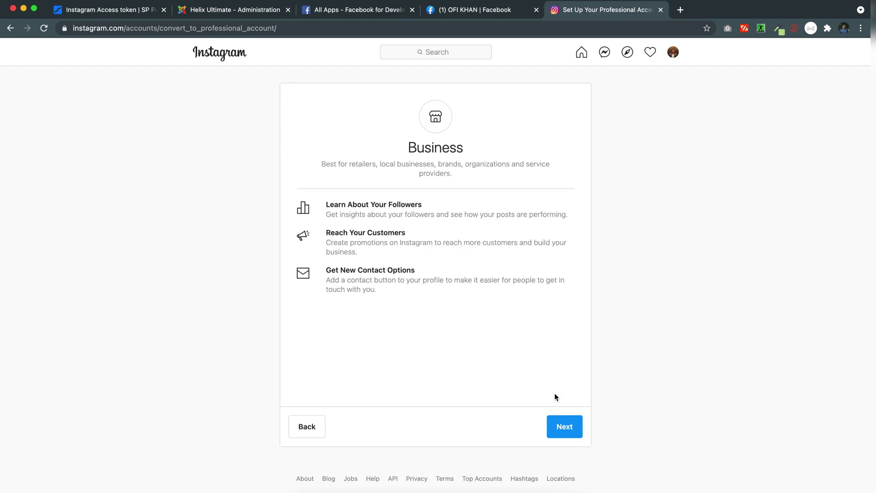
pyautogui.click(556, 426)
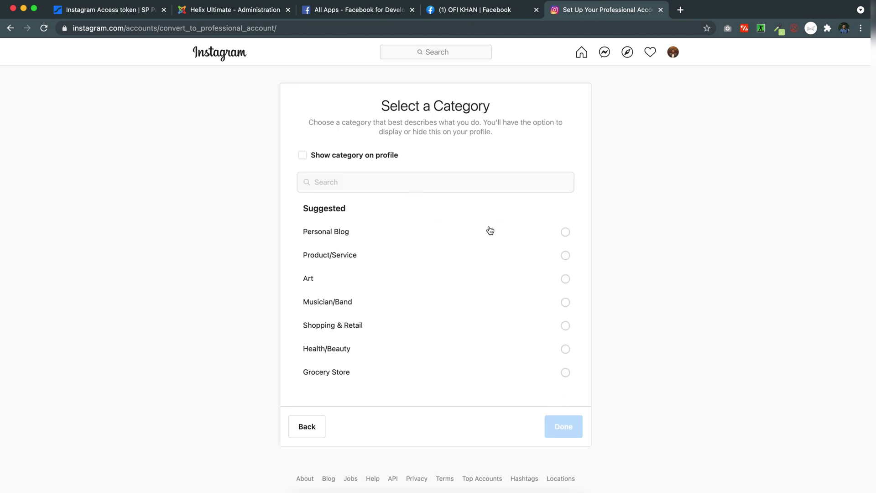
pyautogui.click(564, 232)
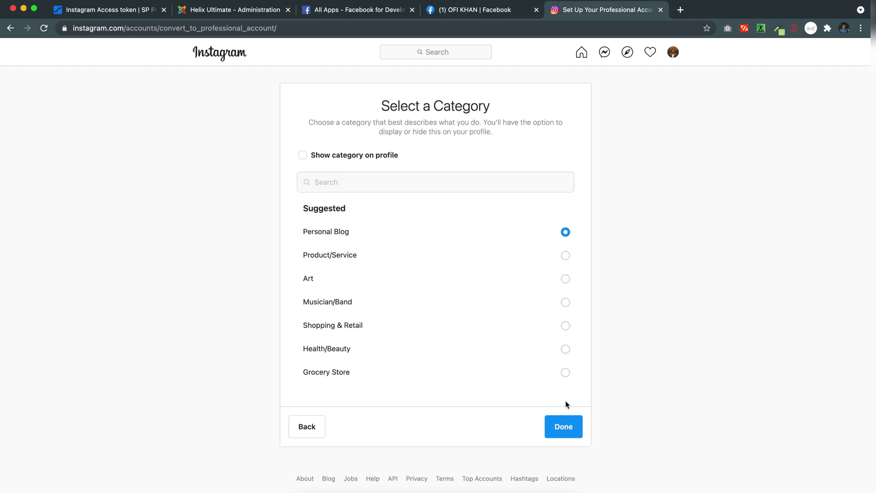
# Confirm the category, autofill the contact email and address, save, and finish the Business setup
pyautogui.click(564, 429)
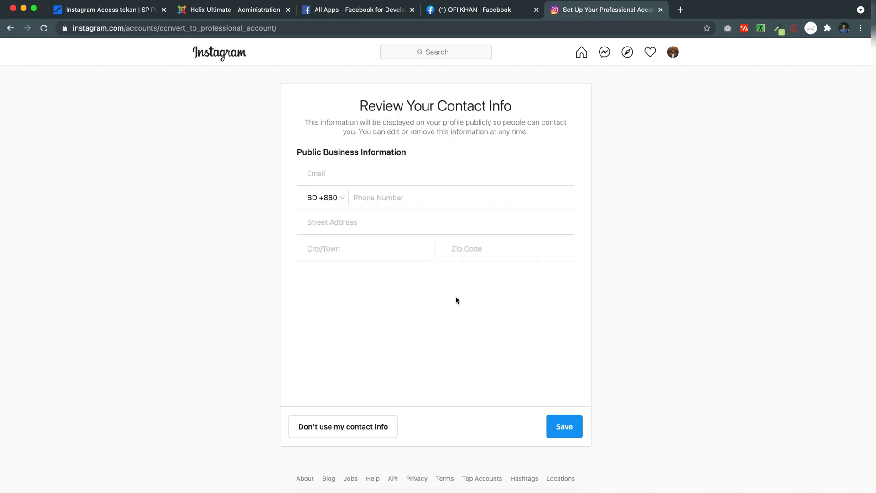
pyautogui.click(367, 174)
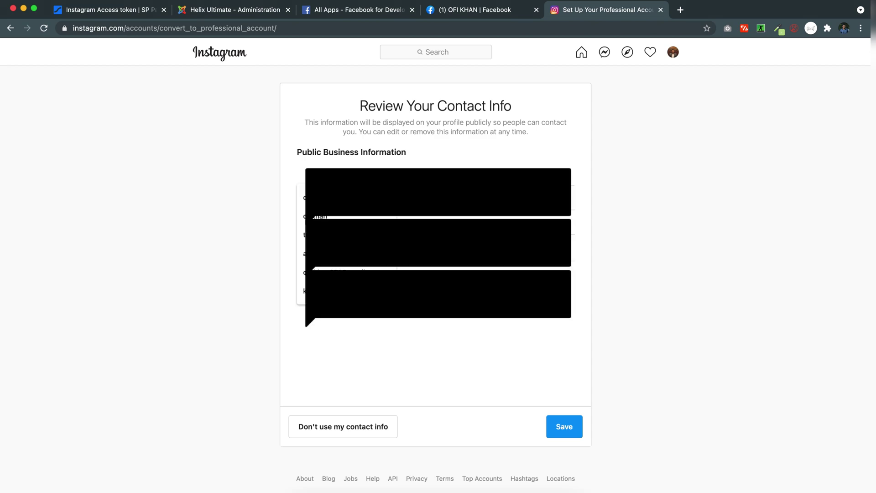
pyautogui.press('Escape')
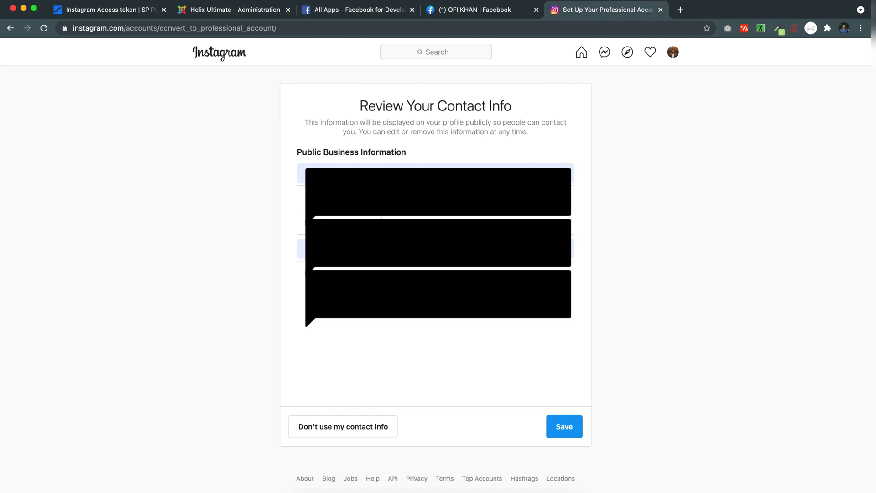
pyautogui.click(381, 248)
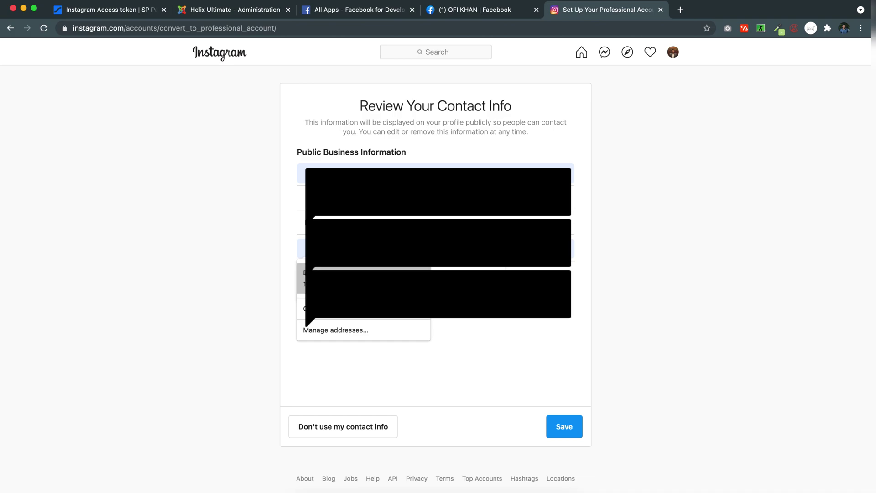
pyautogui.press('Return')
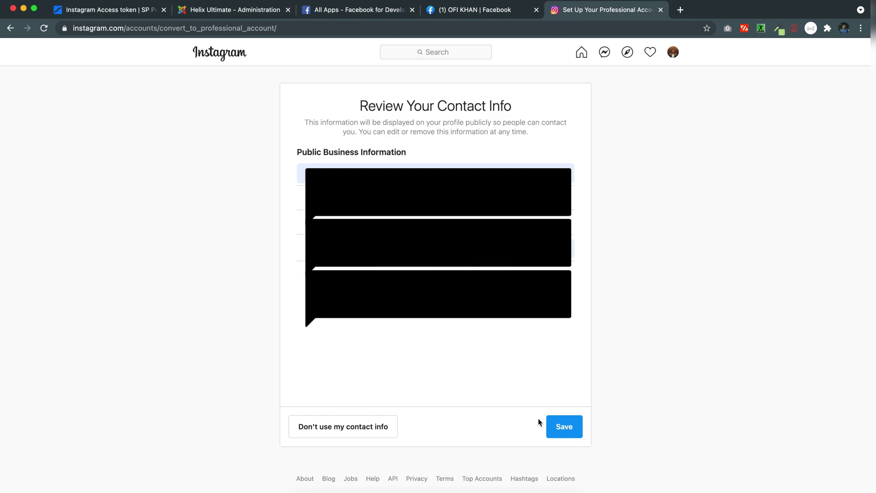
pyautogui.click(556, 433)
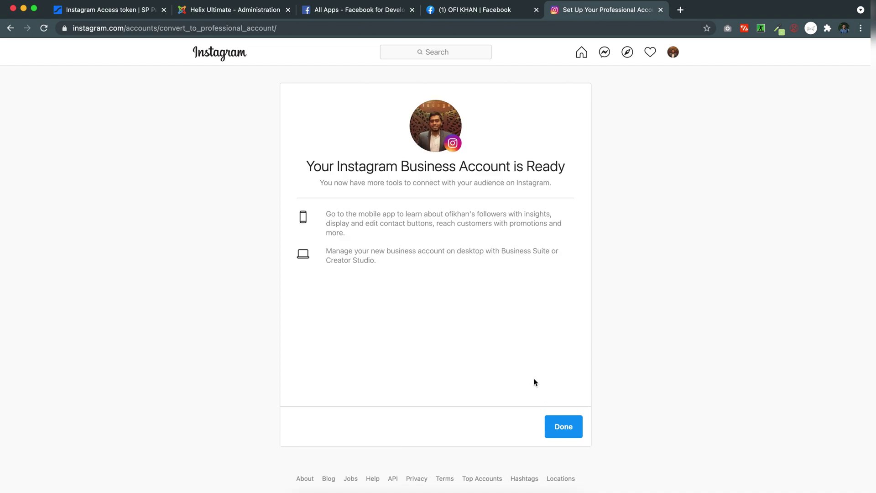
pyautogui.click(570, 430)
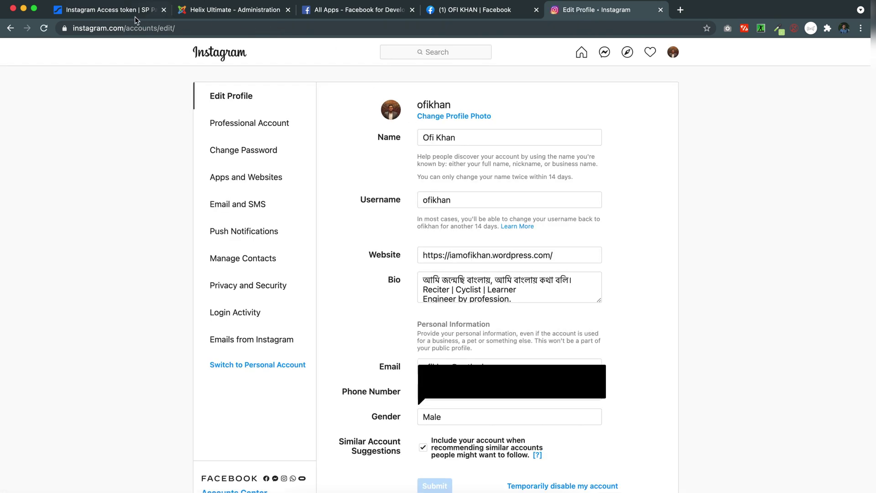
# Highlight the 'Step 2: Create a Facebook App' heading and scroll through its instructions
pyautogui.click(135, 17)
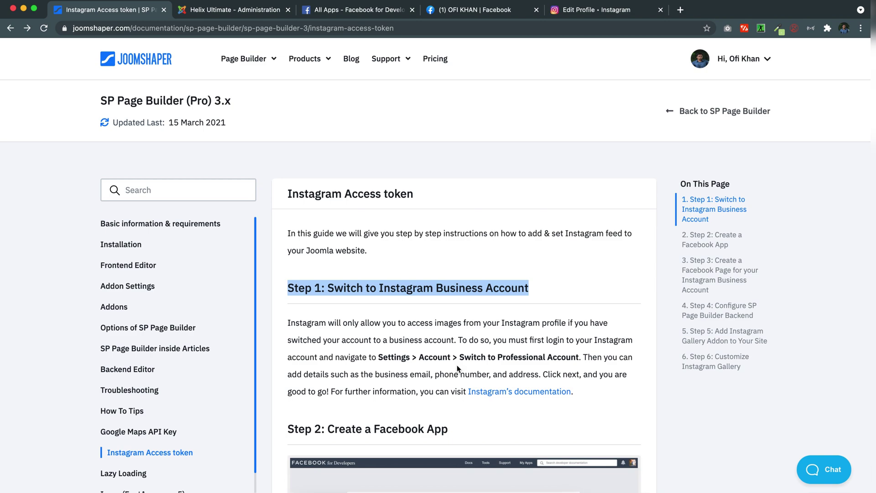
pyautogui.scroll(-5, 457, 367)
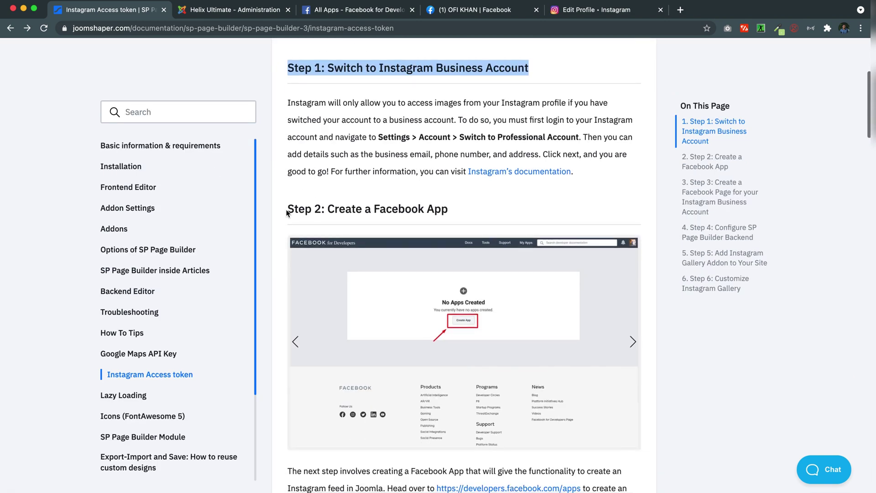
pyautogui.moveTo(287, 209); pyautogui.dragTo(454, 210)
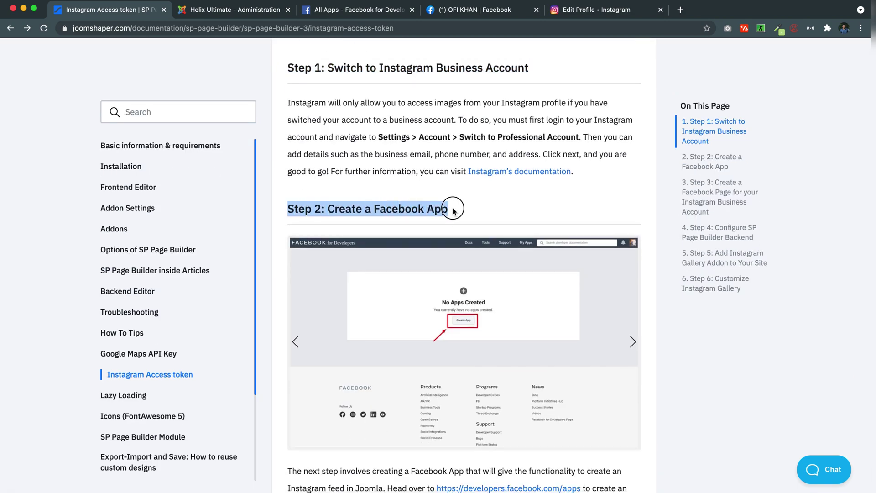
pyautogui.scroll(-2, 452, 207)
pyautogui.scroll(-1, 453, 207)
pyautogui.scroll(-1, 411, 273)
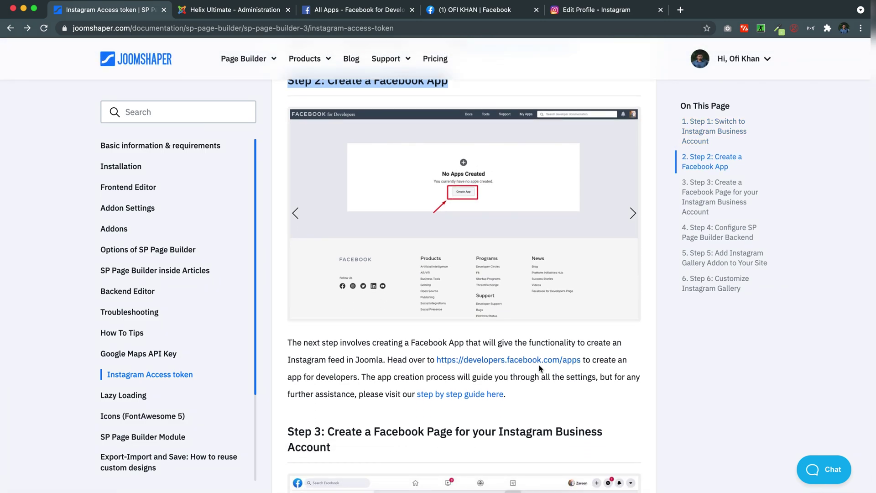
# Start a new Facebook app with the More Options type and the Something Else purpose
pyautogui.click(356, 12)
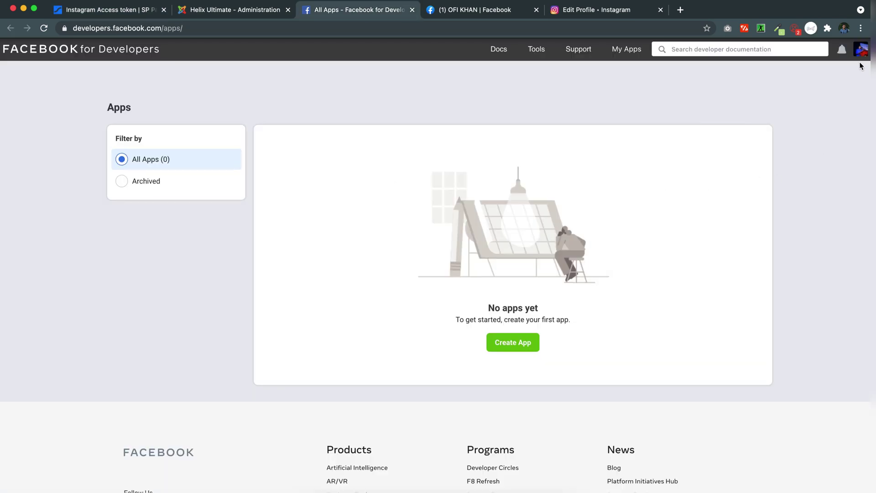
pyautogui.click(508, 353)
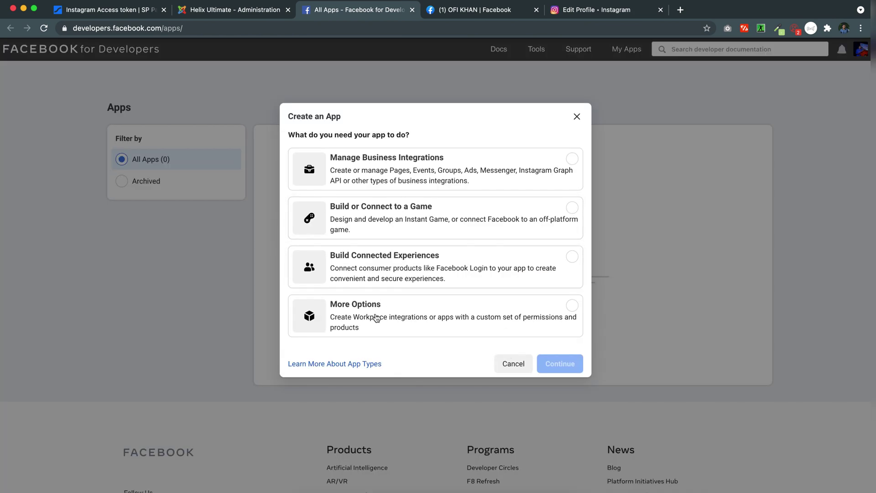
pyautogui.click(321, 325)
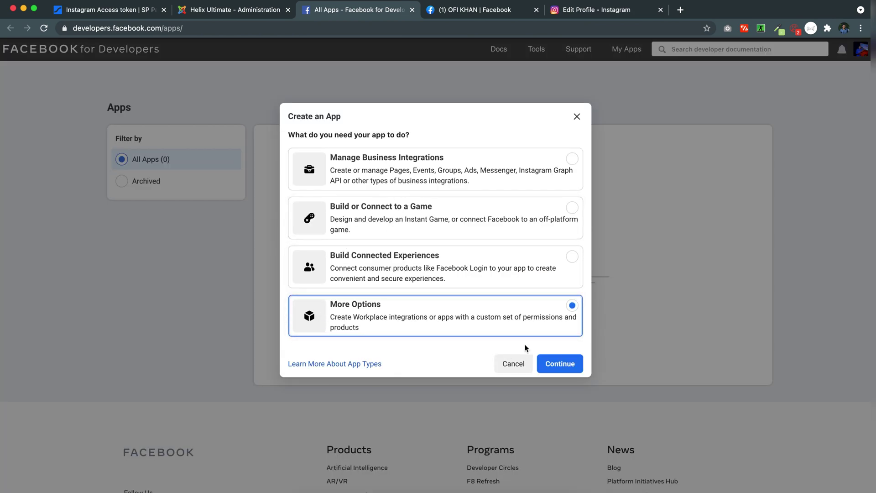
pyautogui.click(564, 359)
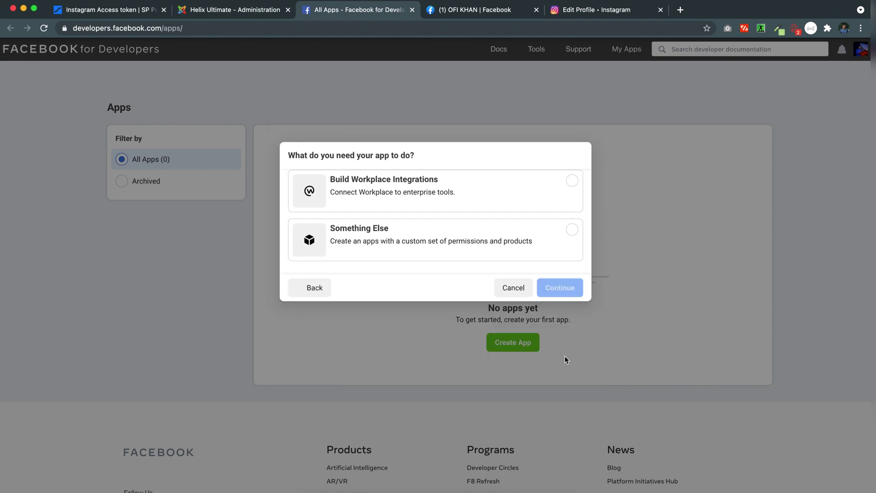
pyautogui.click(476, 246)
pyautogui.click(559, 325)
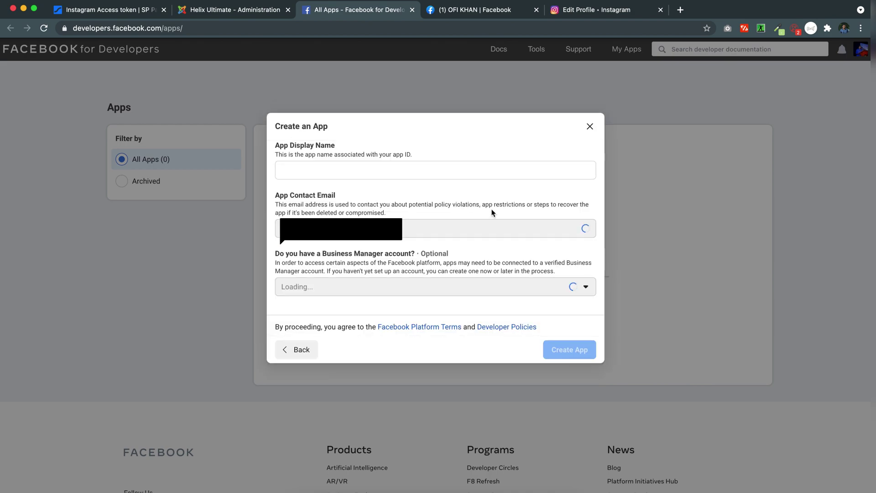
# Enter 'Oi kan' as the app display name and choose the Business Manager account
pyautogui.click(466, 169)
pyautogui.write('O')
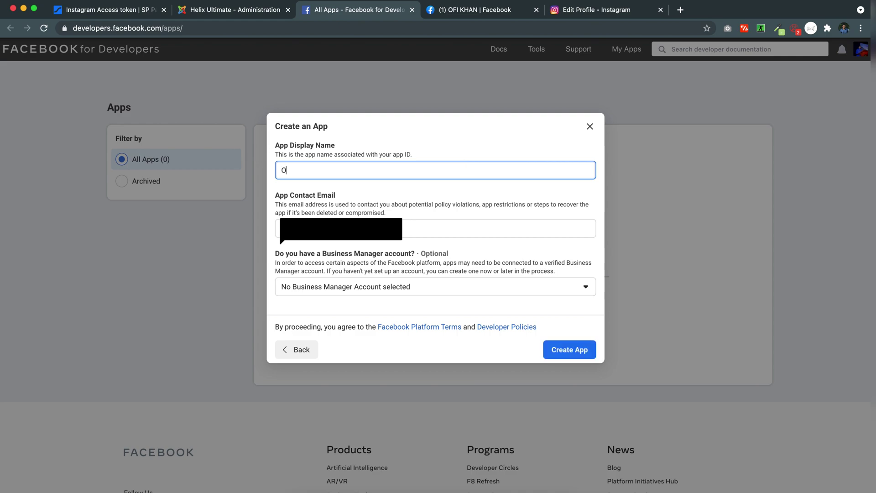
pyautogui.write('i k')
pyautogui.write('an')
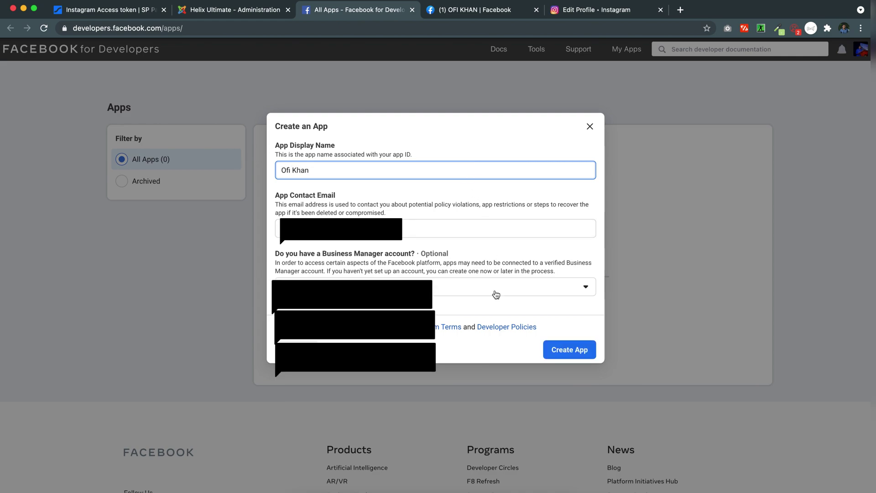
pyautogui.click(471, 291)
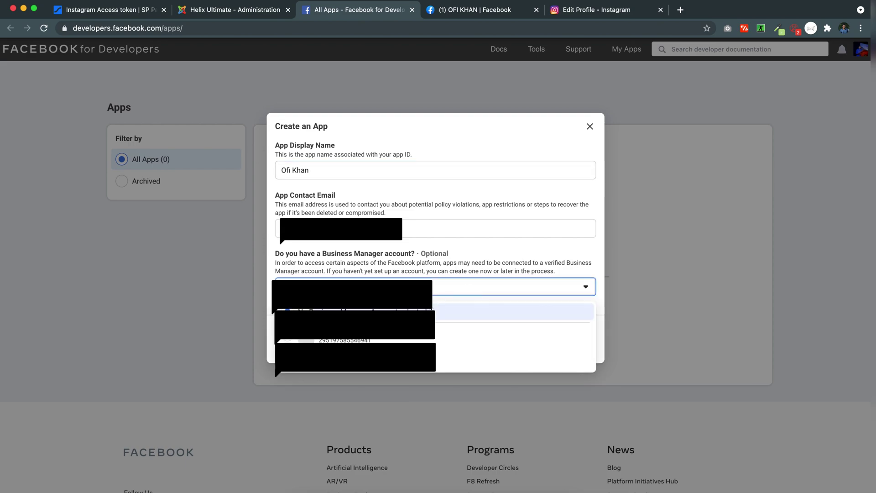
pyautogui.click(395, 340)
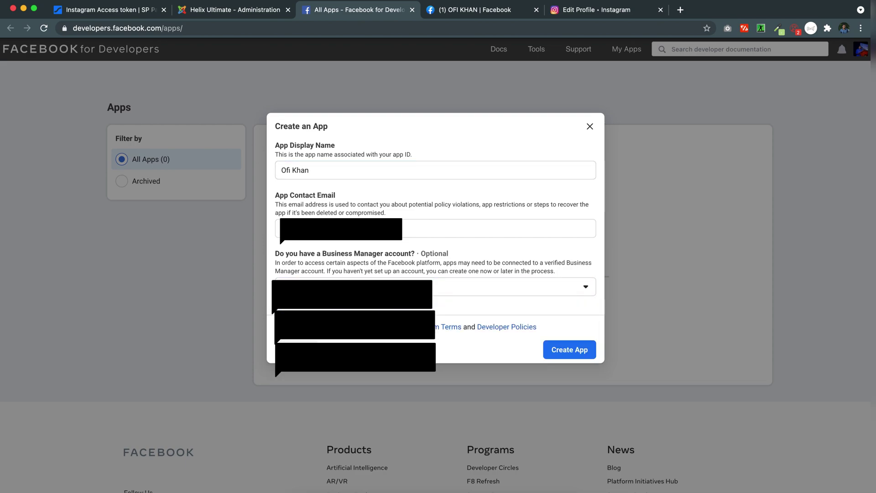
# Create the Ofi Khan app and pass the reCAPTCHA security check
pyautogui.click(560, 349)
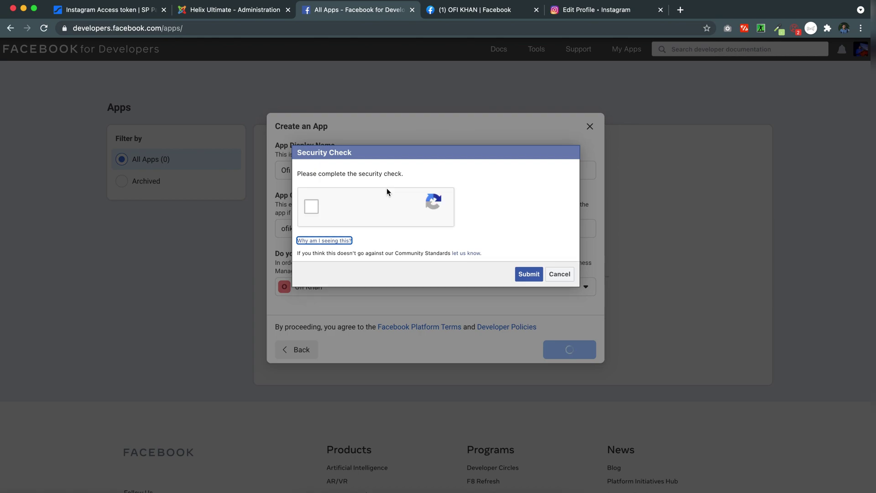
pyautogui.click(311, 207)
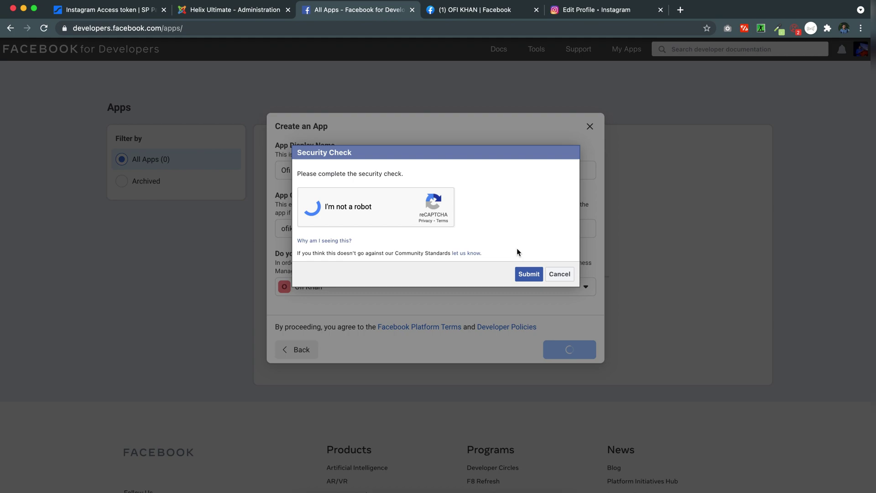
pyautogui.click(528, 274)
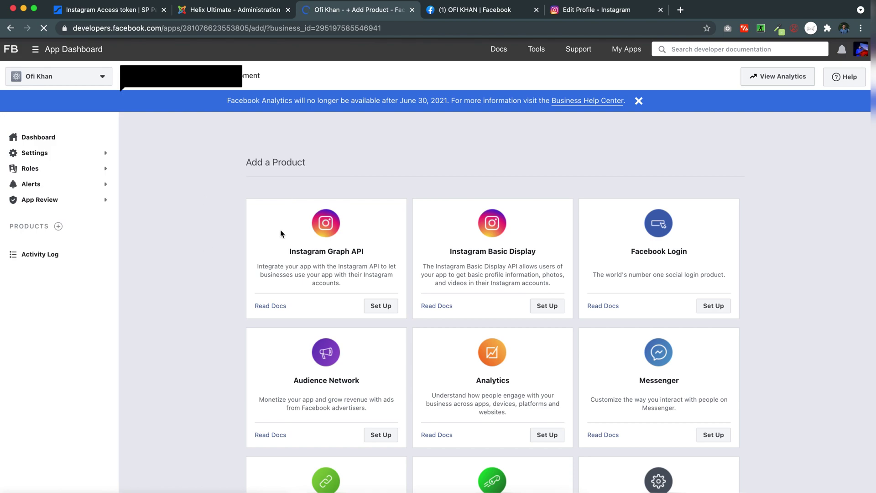
# Highlight the guide's Step 3 heading on creating a Facebook Page for the Instagram account
pyautogui.click(108, 13)
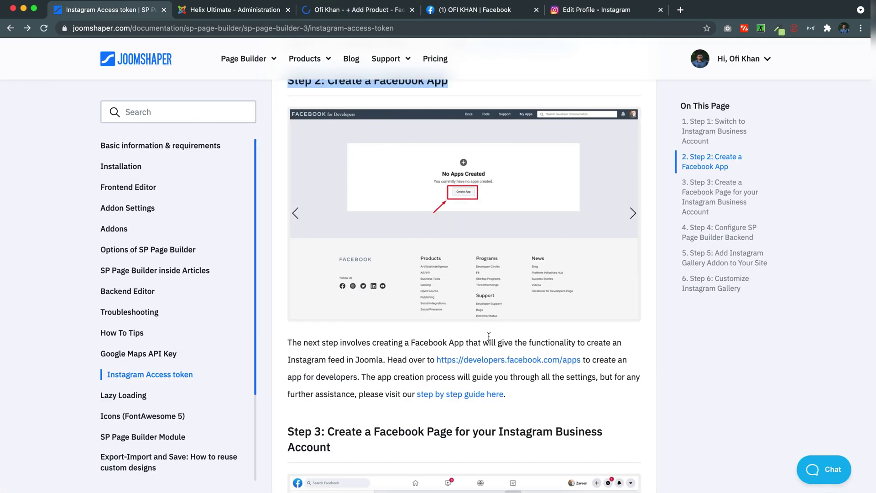
pyautogui.scroll(-5, 399, 267)
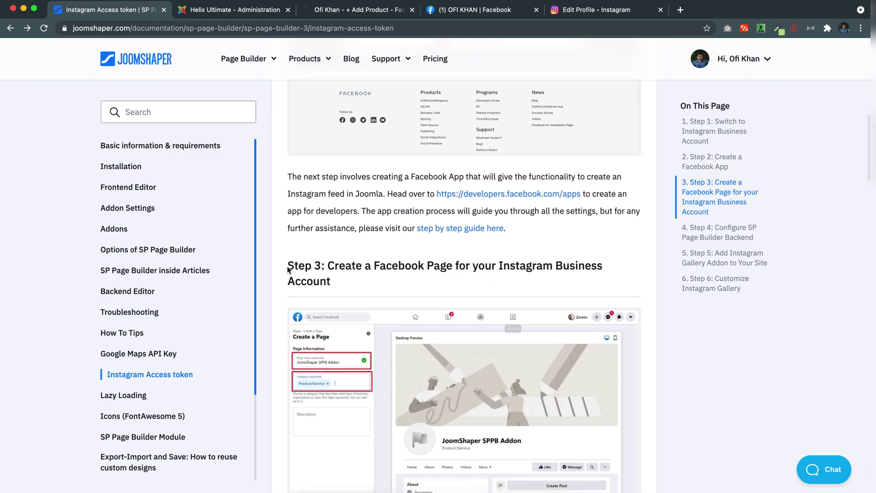
pyautogui.moveTo(287, 267); pyautogui.dragTo(336, 282)
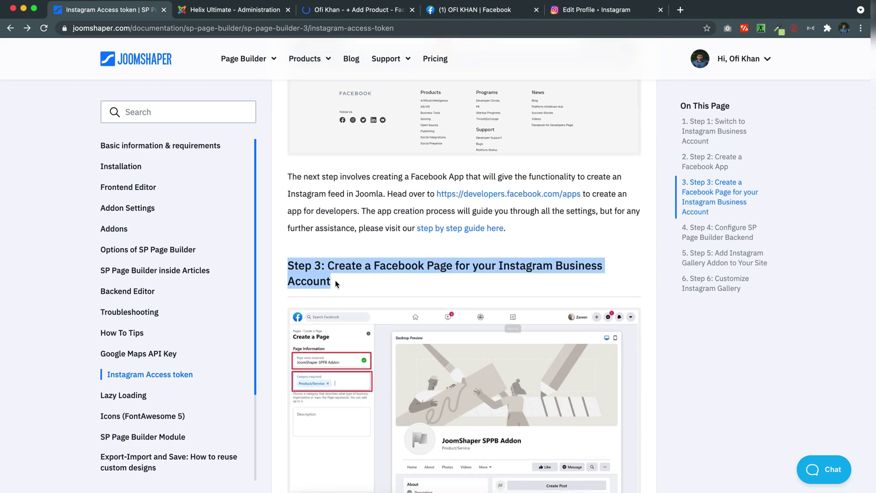
pyautogui.scroll(-2, 335, 280)
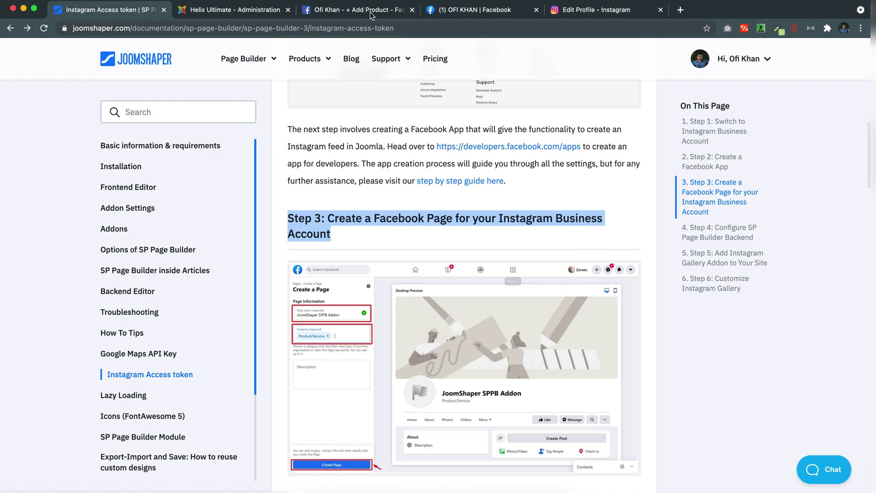
# Go to the Facebook Page's settings and open its Instagram section
pyautogui.click(431, 13)
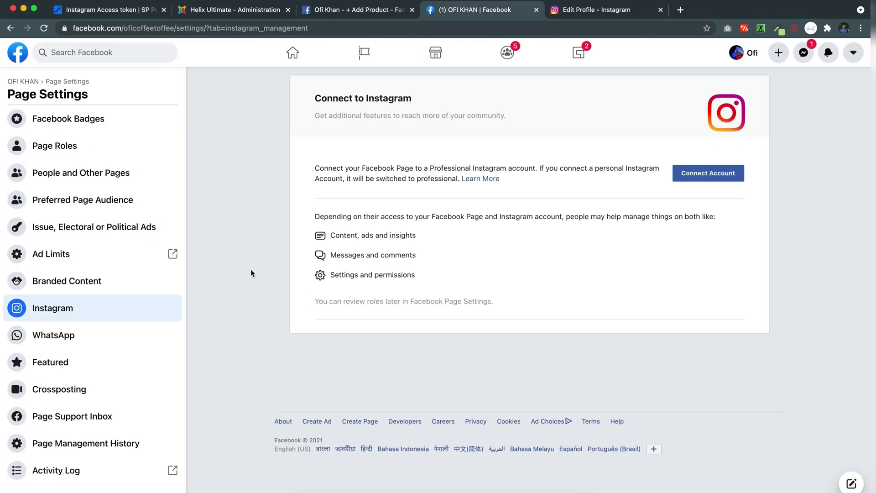
pyautogui.click(29, 83)
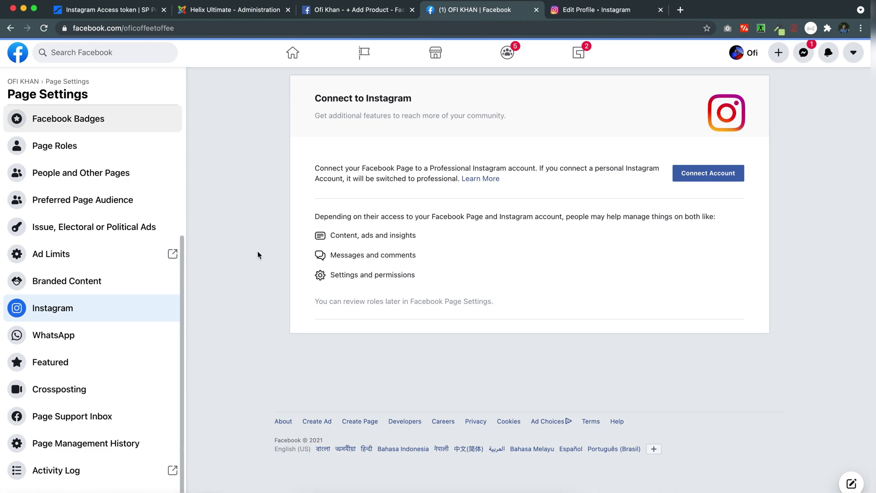
pyautogui.scroll(-2, 69, 415)
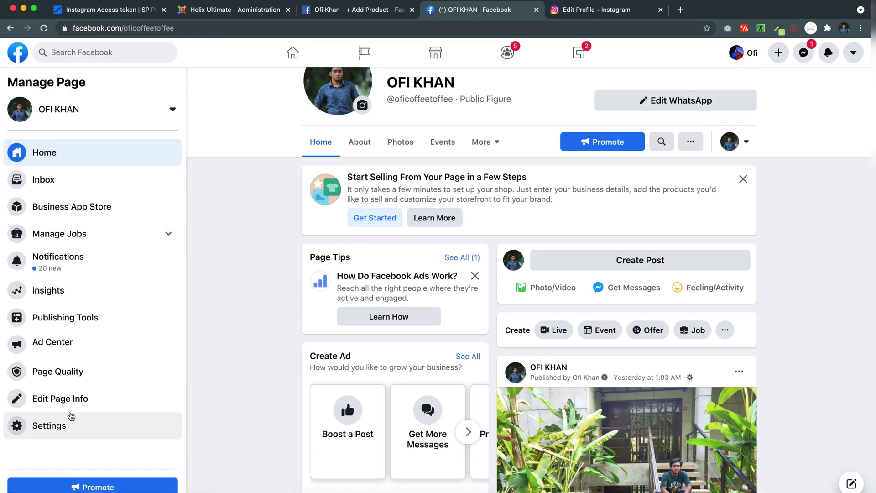
pyautogui.click(50, 426)
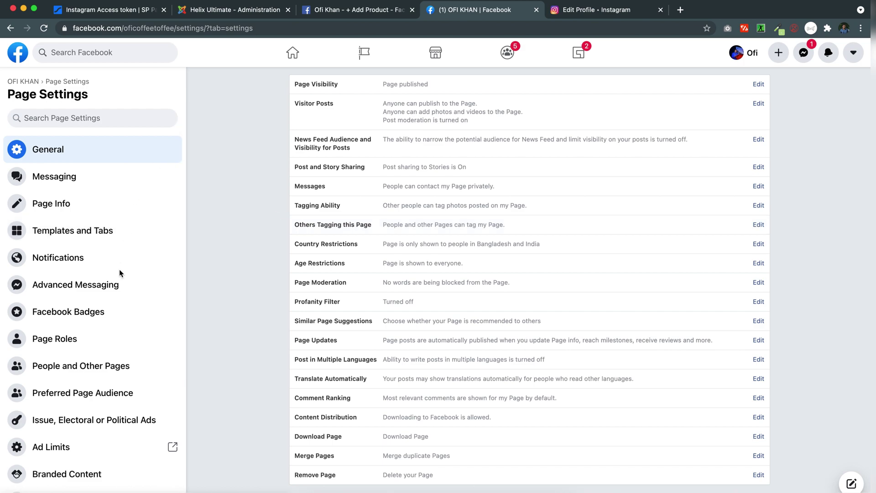
pyautogui.scroll(-3, 120, 274)
pyautogui.scroll(-2, 121, 273)
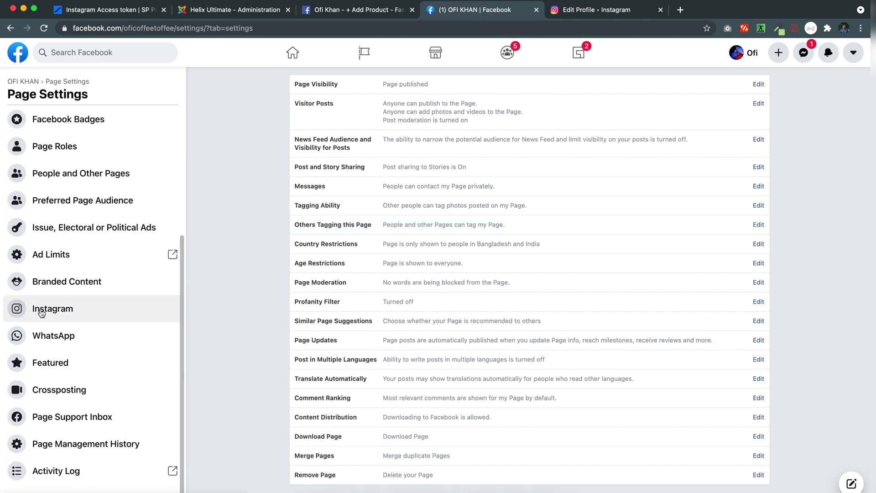
pyautogui.click(41, 312)
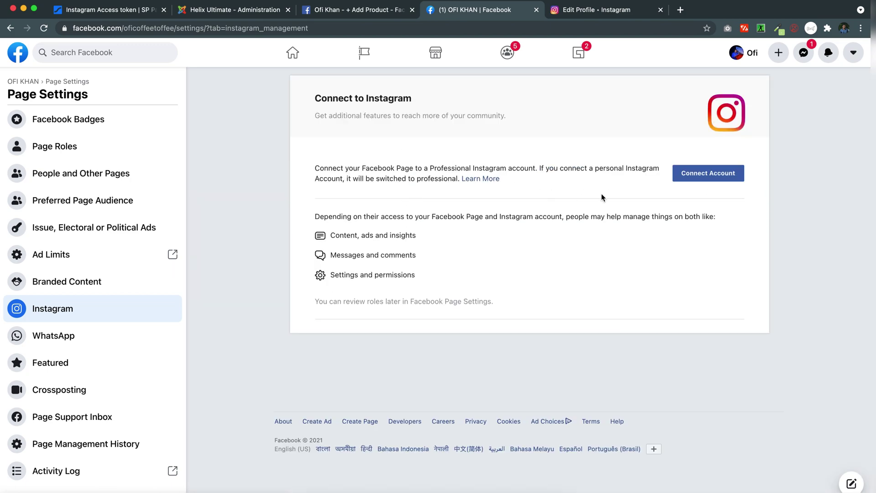
# Connect the suggested Instagram account to the Page, allowing message access
pyautogui.click(702, 181)
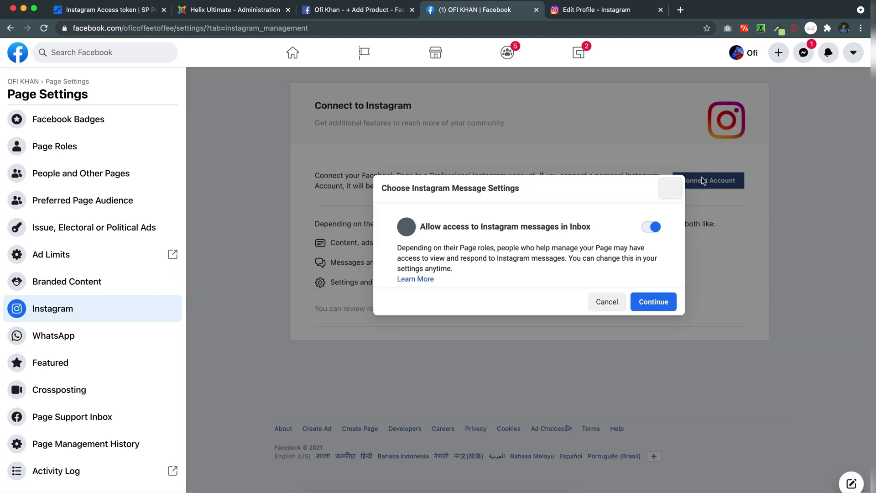
pyautogui.click(646, 308)
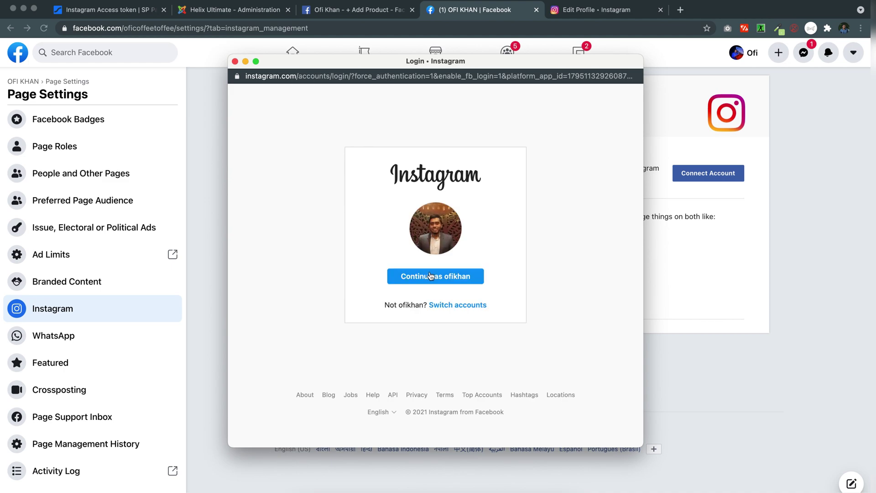
pyautogui.click(430, 275)
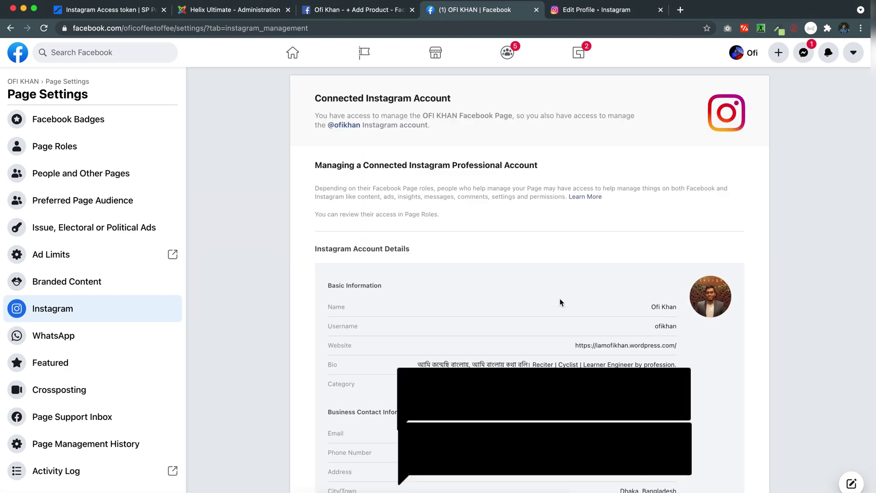
pyautogui.scroll(-1, 494, 251)
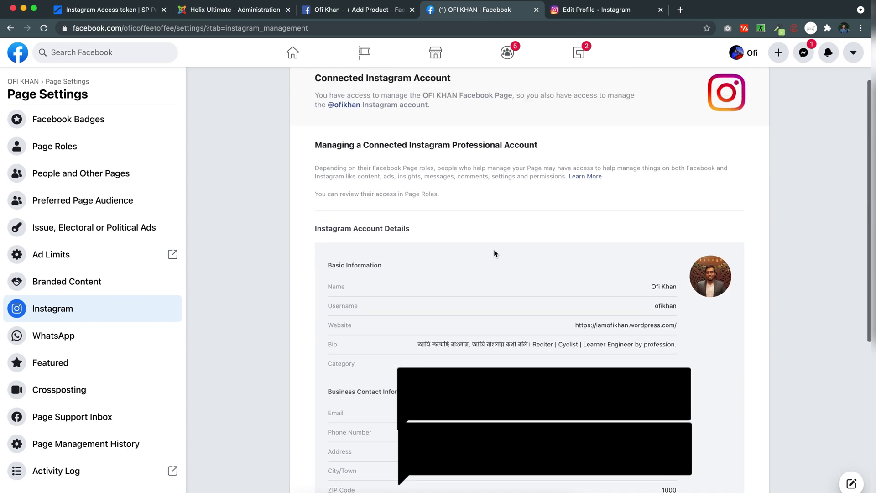
pyautogui.scroll(-5, 410, 241)
pyautogui.scroll(-1, 296, 228)
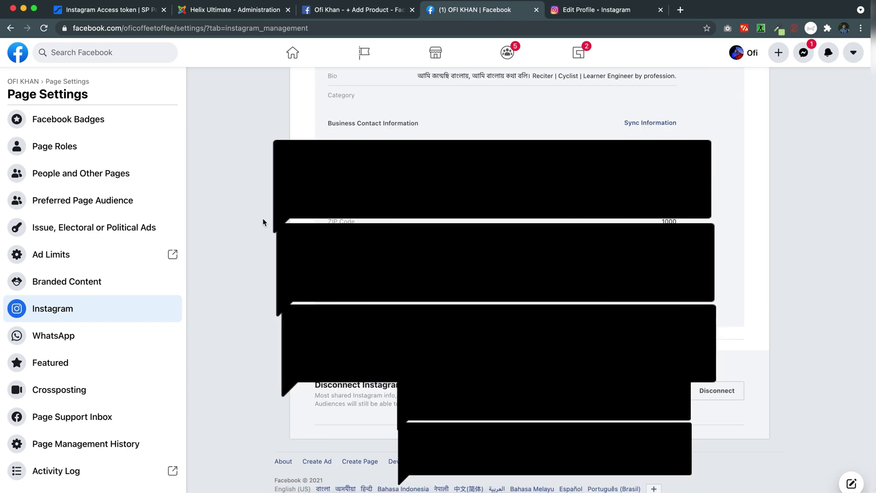
pyautogui.scroll(5, 263, 222)
pyautogui.scroll(3, 263, 221)
# Highlight the guide's Step 4 heading, Configure SP Page Builder Backend, and return to the Ofi Khan dashboard
pyautogui.click(119, 14)
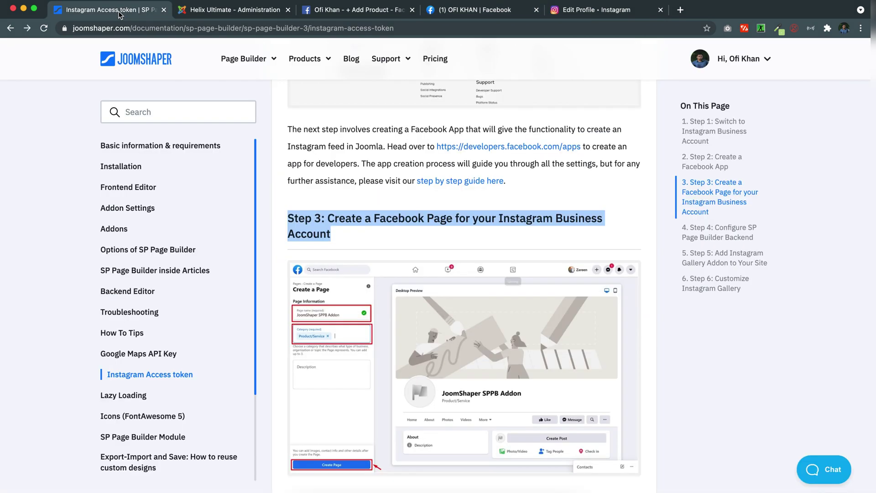
pyautogui.scroll(-2, 377, 332)
pyautogui.scroll(-3, 378, 333)
pyautogui.scroll(-3, 378, 332)
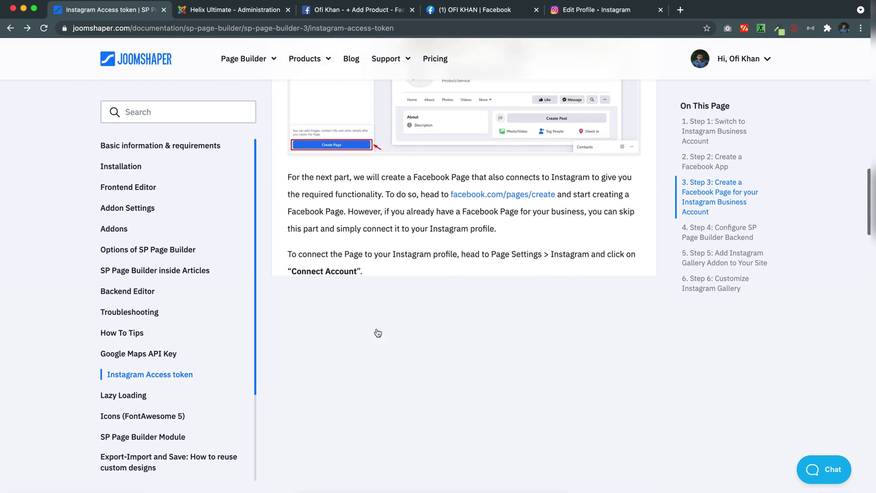
pyautogui.scroll(-2, 378, 333)
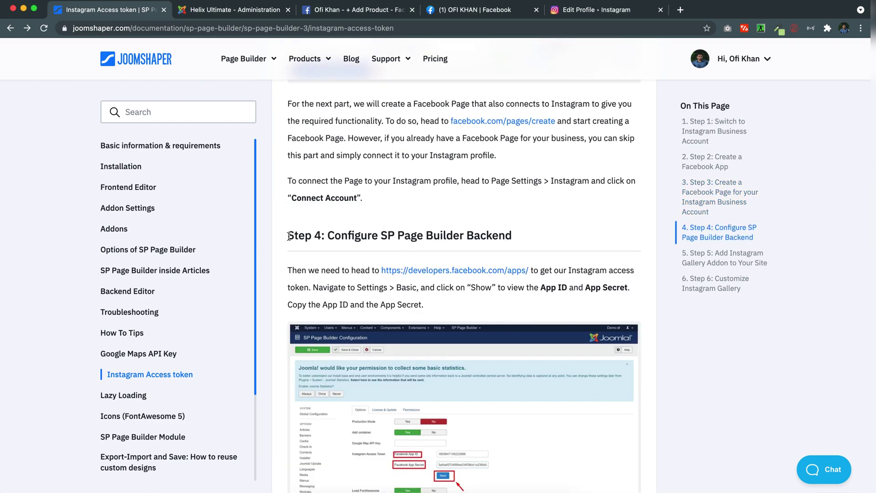
pyautogui.moveTo(288, 236); pyautogui.dragTo(529, 241)
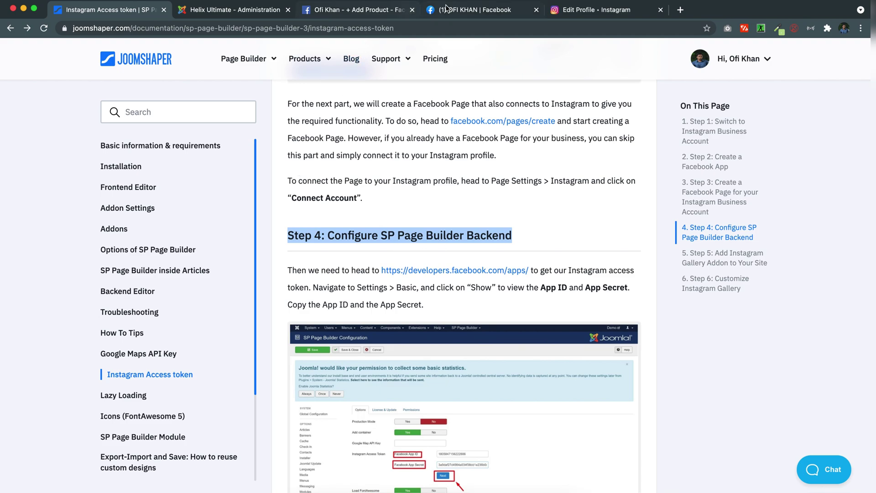
pyautogui.click(373, 13)
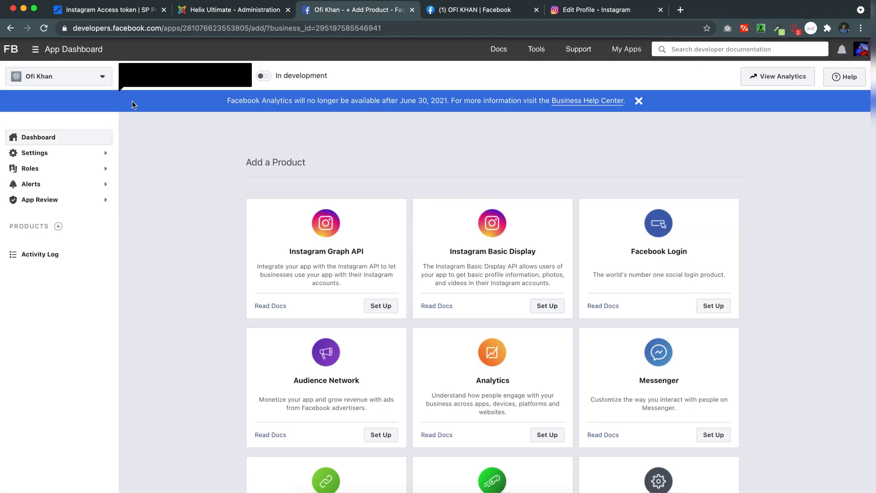
# Open Settings > Basic for the Ofi Khan app and point out its App ID and App Secret
pyautogui.click(105, 155)
pyautogui.click(47, 174)
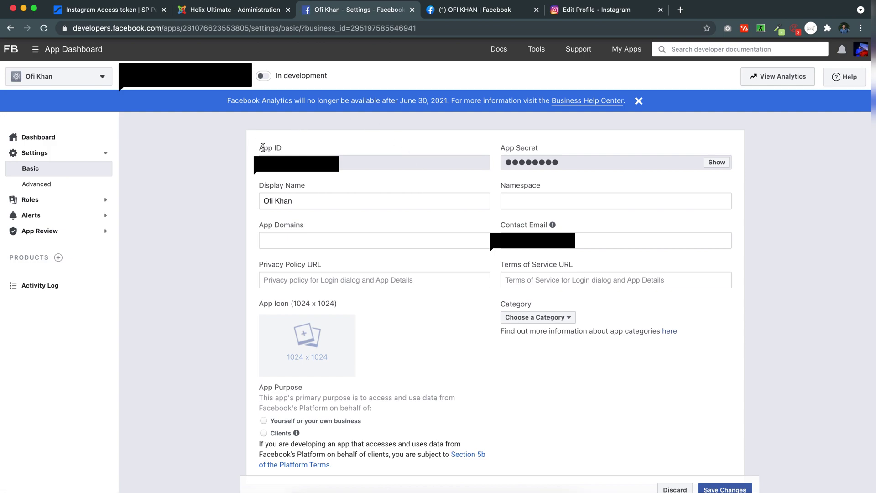
pyautogui.moveTo(256, 147); pyautogui.dragTo(292, 149)
pyautogui.moveTo(502, 146); pyautogui.dragTo(540, 148)
# Open SP Page Builder Options in Joomla admin to show the Instagram App ID and Secret fields
pyautogui.click(241, 10)
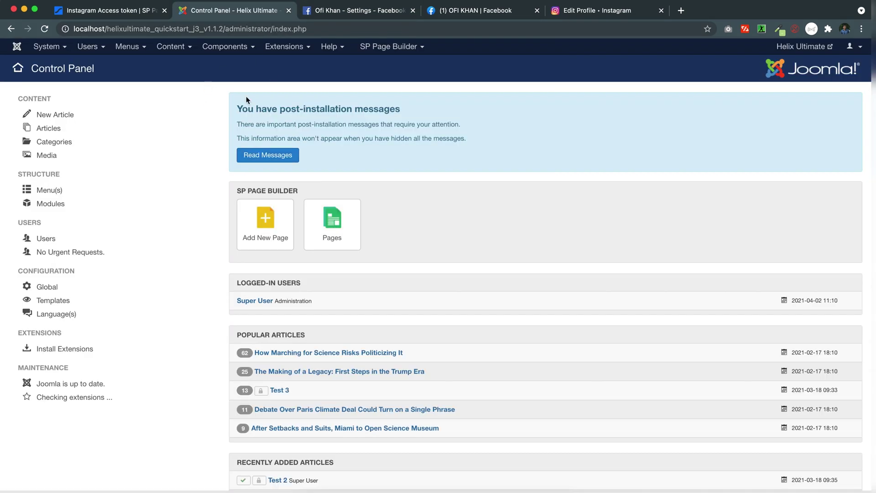
pyautogui.click(378, 50)
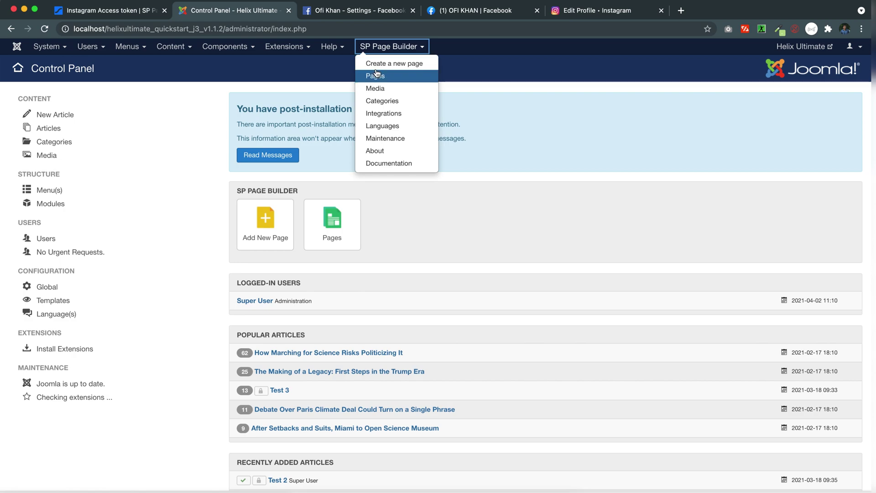
pyautogui.click(376, 71)
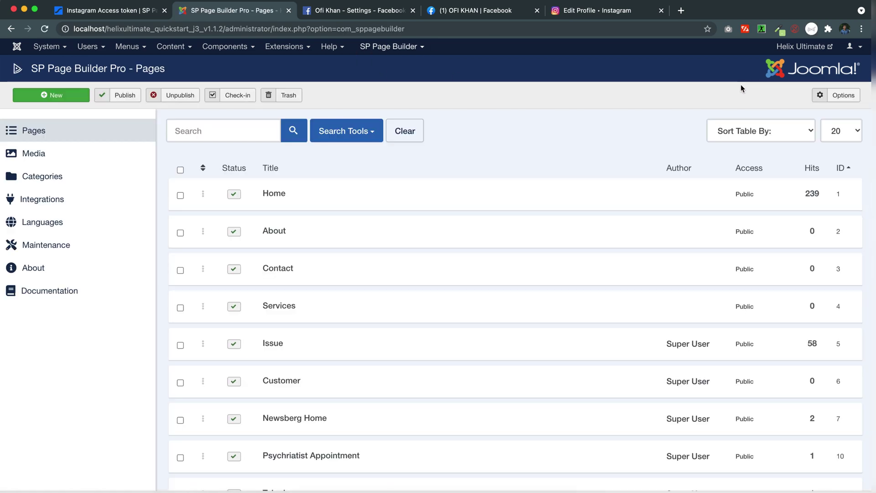
pyautogui.click(842, 94)
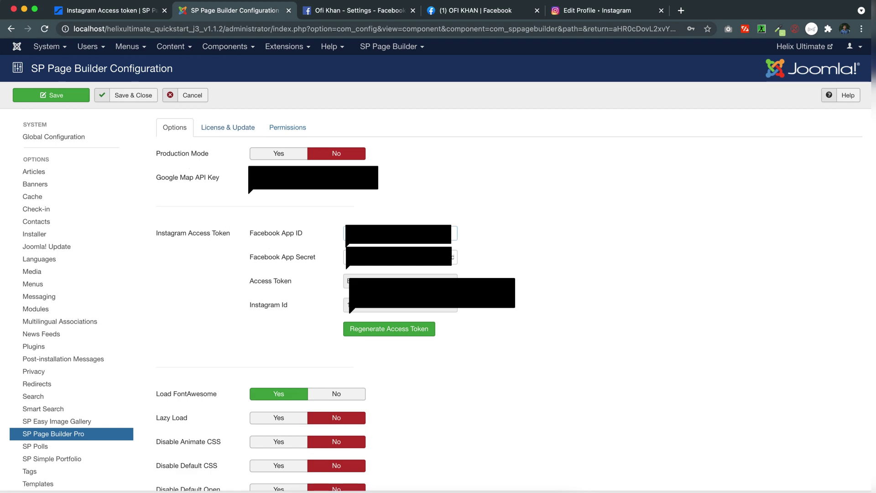
pyautogui.click(326, 11)
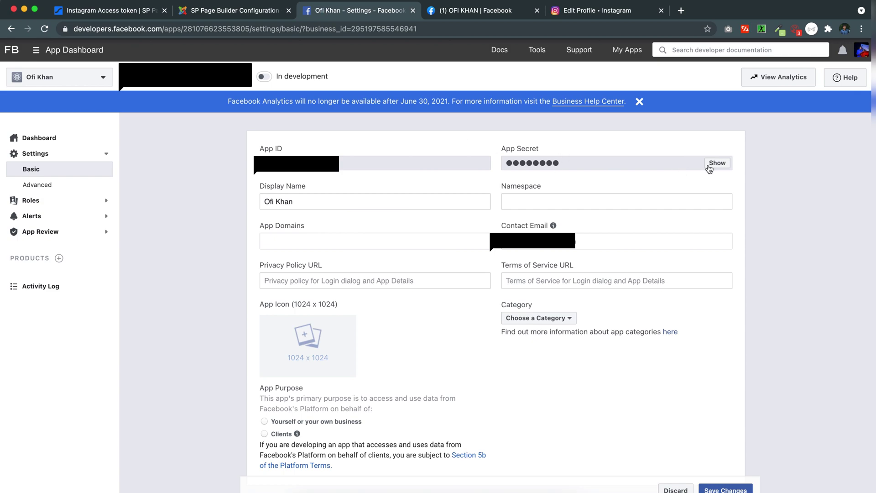
# Reveal the Facebook app's secret by re-entering the password, then copy it
pyautogui.click(714, 165)
pyautogui.click(713, 165)
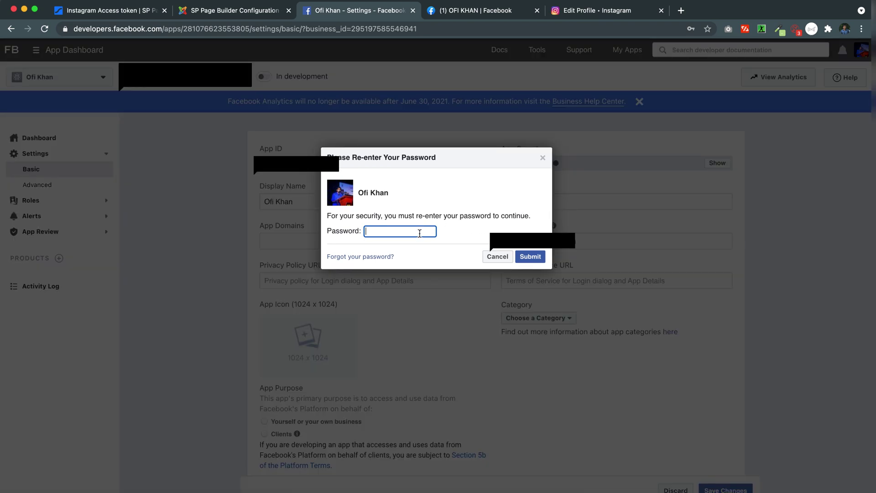
pyautogui.click(419, 233)
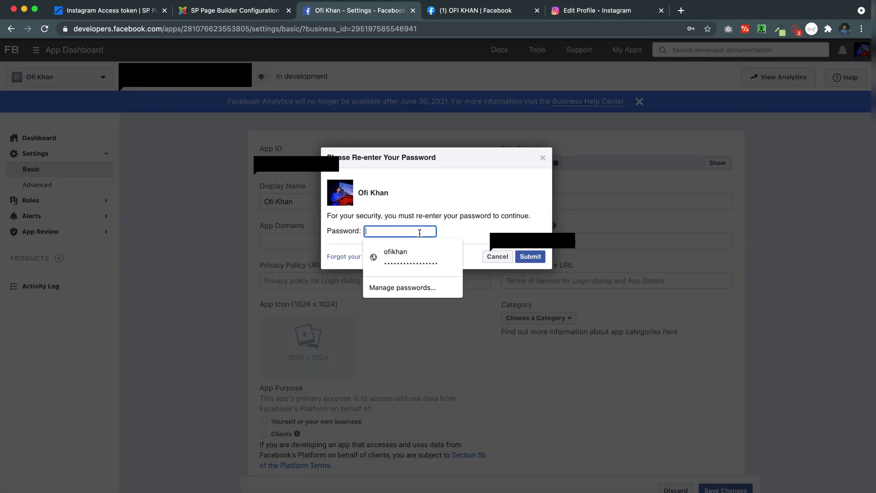
pyautogui.click(414, 250)
pyautogui.click(532, 259)
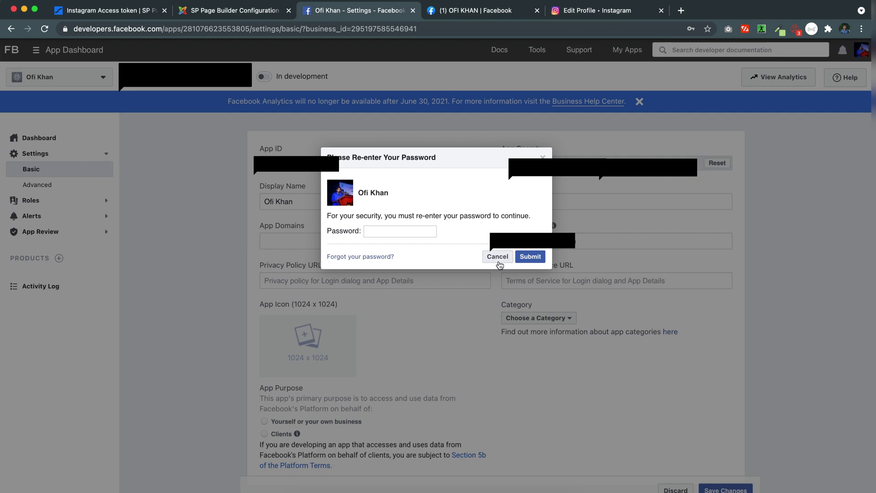
pyautogui.click(498, 257)
pyautogui.doubleClick(571, 165)
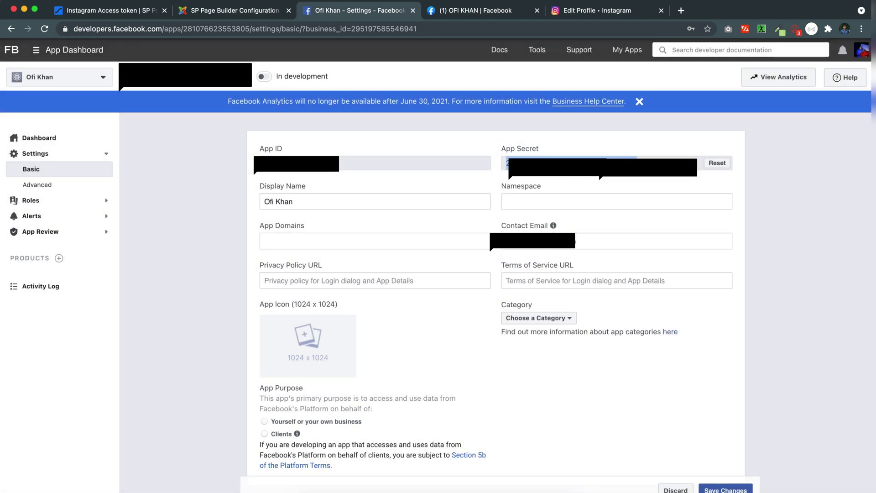
pyautogui.click(224, 14)
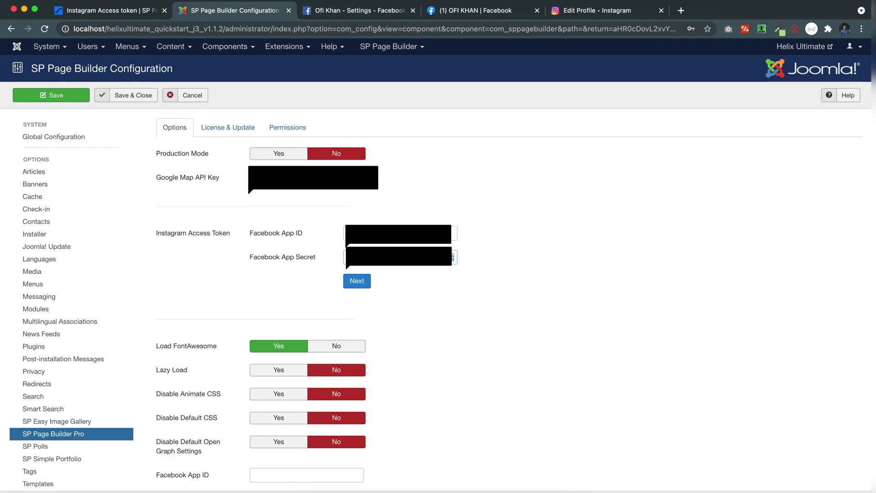
# Submit the Facebook App ID and Secret, then request a regenerated Instagram access token
pyautogui.click(354, 281)
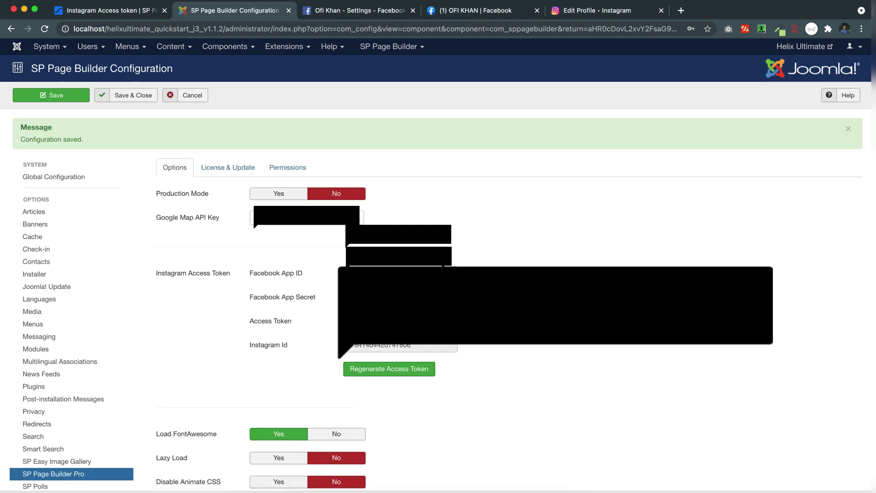
pyautogui.scroll(-3, 361, 290)
pyautogui.click(376, 291)
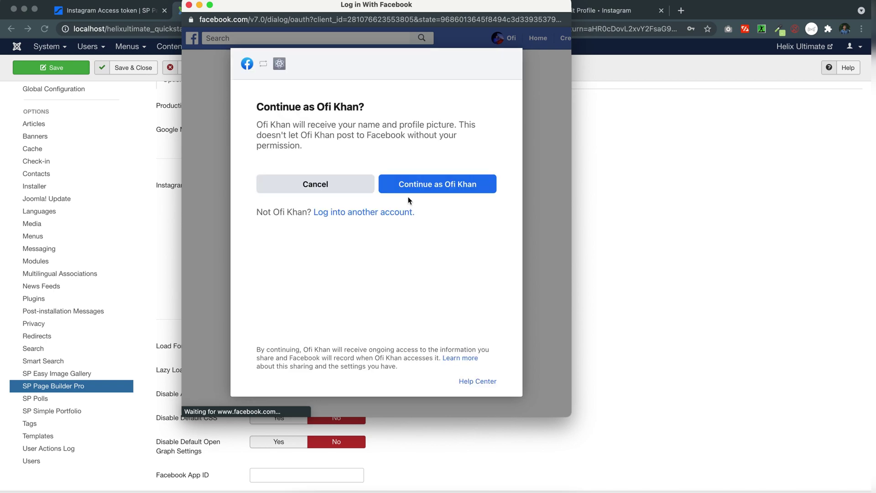
# Authorize Facebook login, linking the Instagram business account and its Facebook page to the app
pyautogui.click(415, 182)
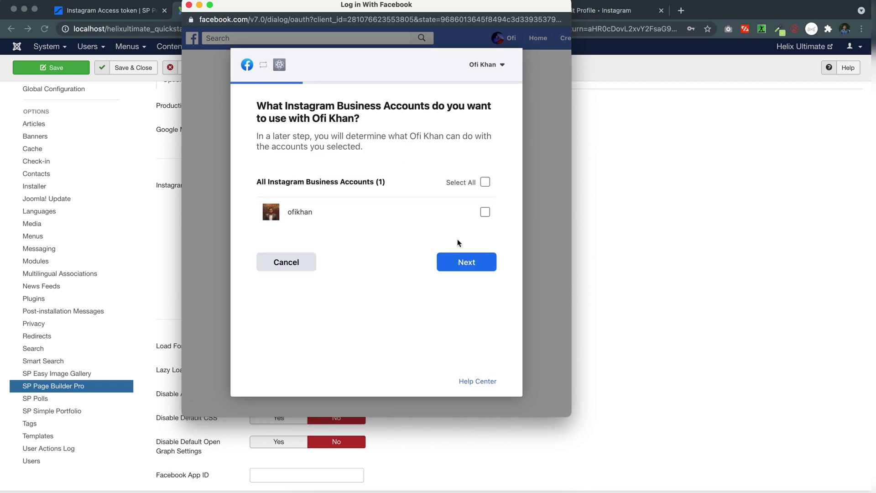
pyautogui.click(483, 215)
pyautogui.click(463, 272)
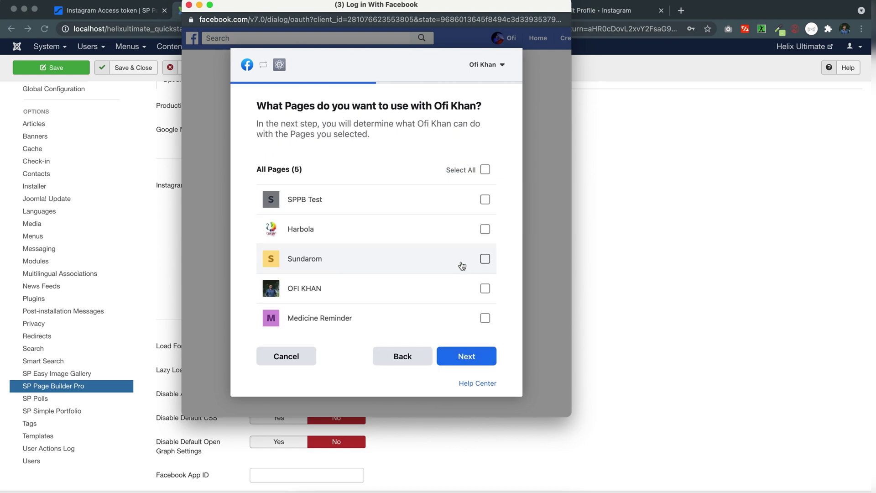
pyautogui.click(468, 294)
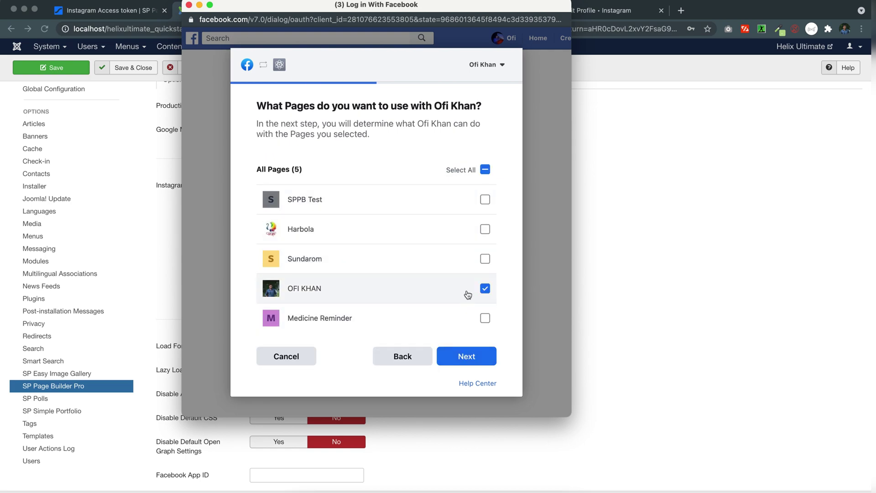
pyautogui.click(465, 359)
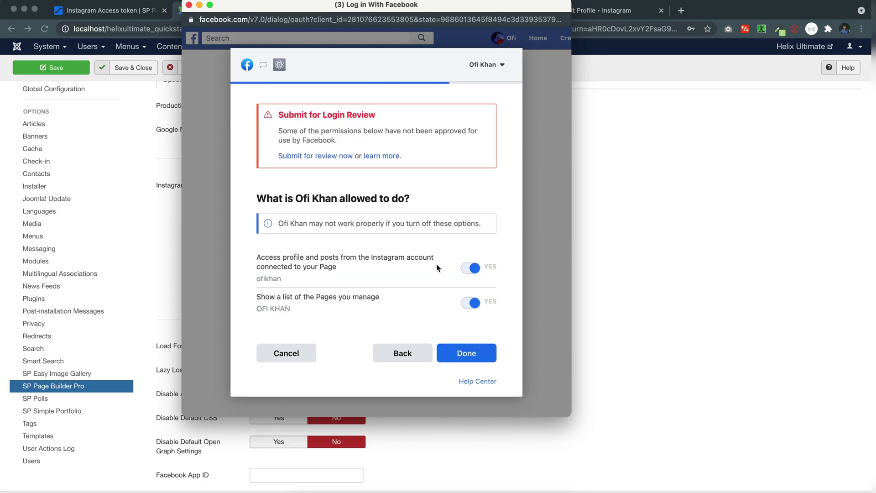
pyautogui.click(466, 355)
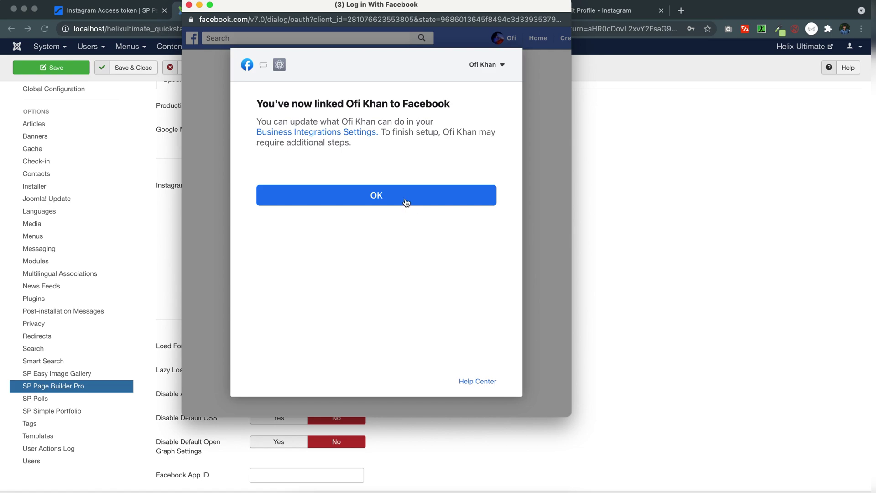
pyautogui.click(406, 202)
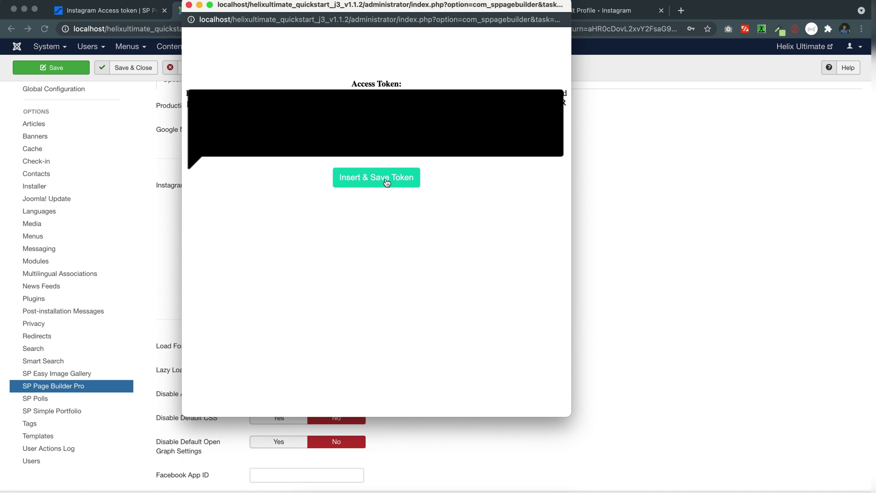
# Insert and save the generated token, then return to the SP Page Builder pages list
pyautogui.click(350, 181)
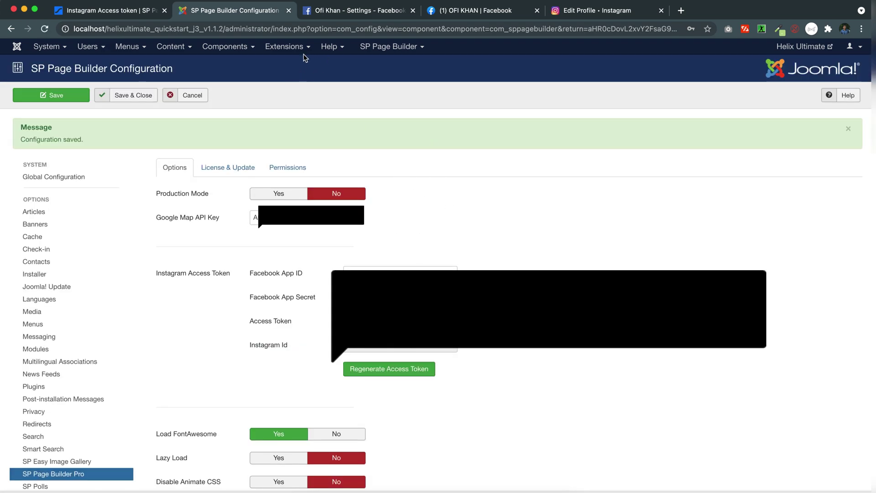
pyautogui.click(389, 46)
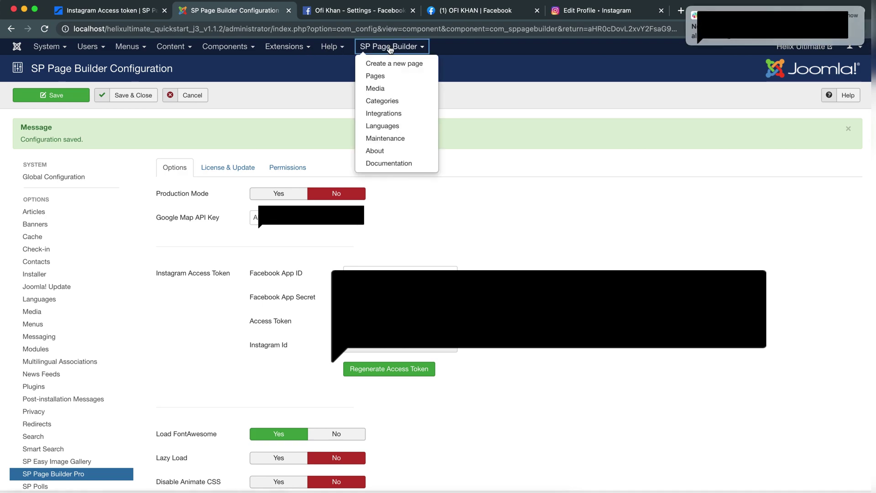
pyautogui.click(385, 75)
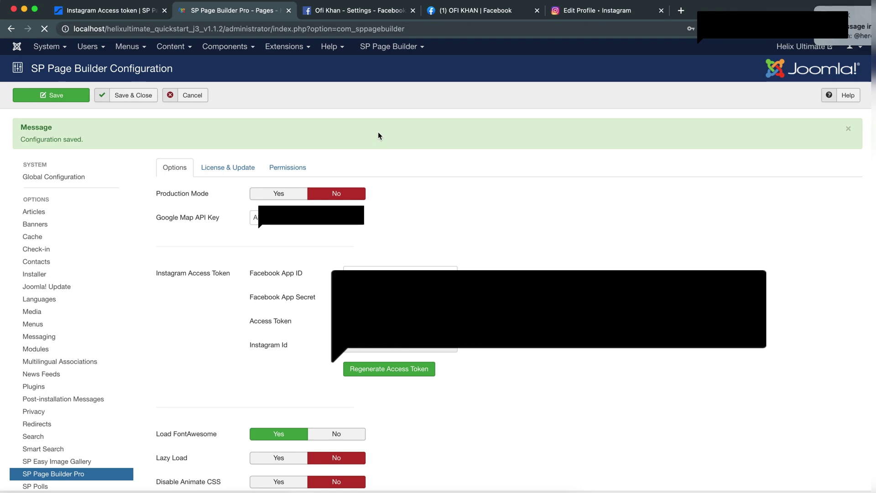
pyautogui.scroll(-2, 313, 334)
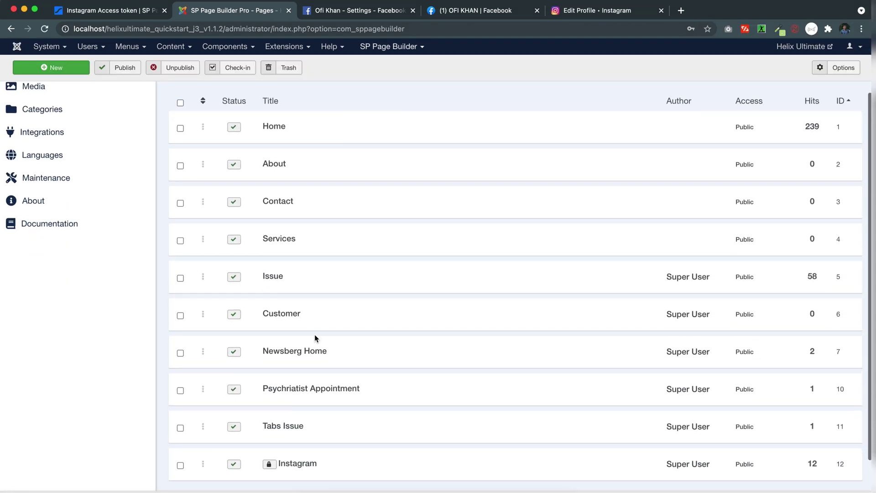
# Set the Instagram page's Instagram Gallery addon to get images by User ID and apply
pyautogui.moveTo(479, 464)
pyautogui.click(304, 464)
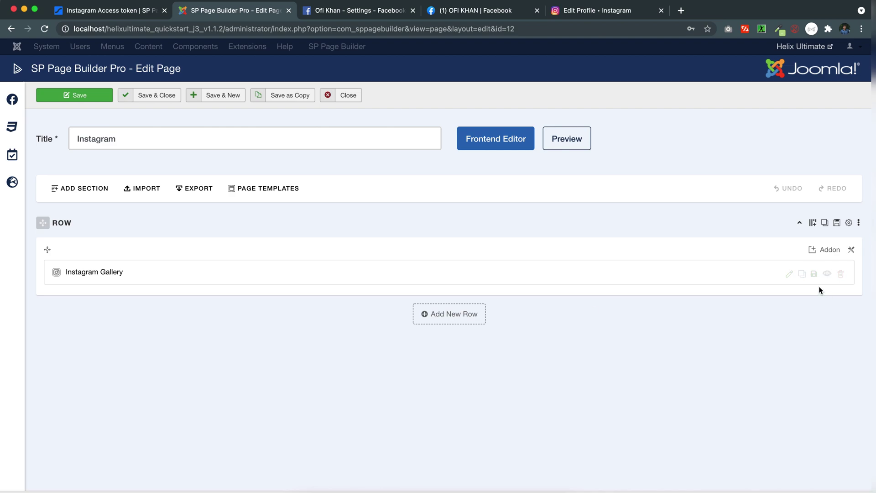
pyautogui.click(789, 273)
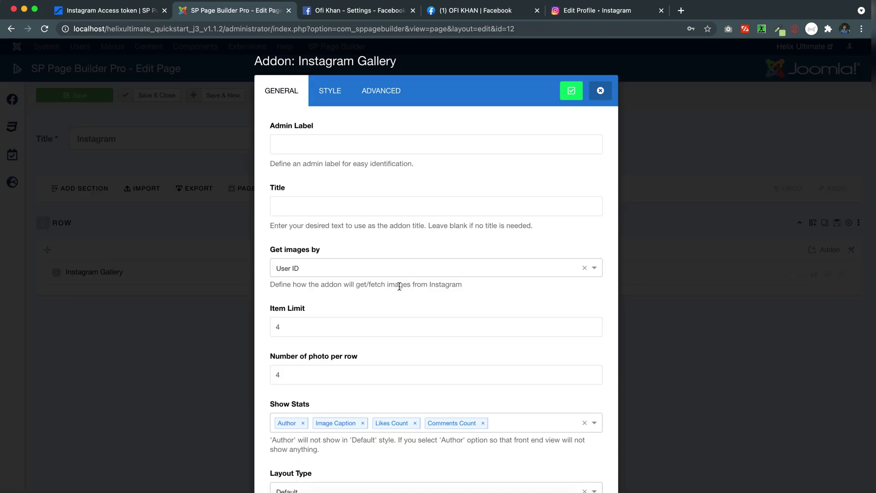
pyautogui.click(304, 269)
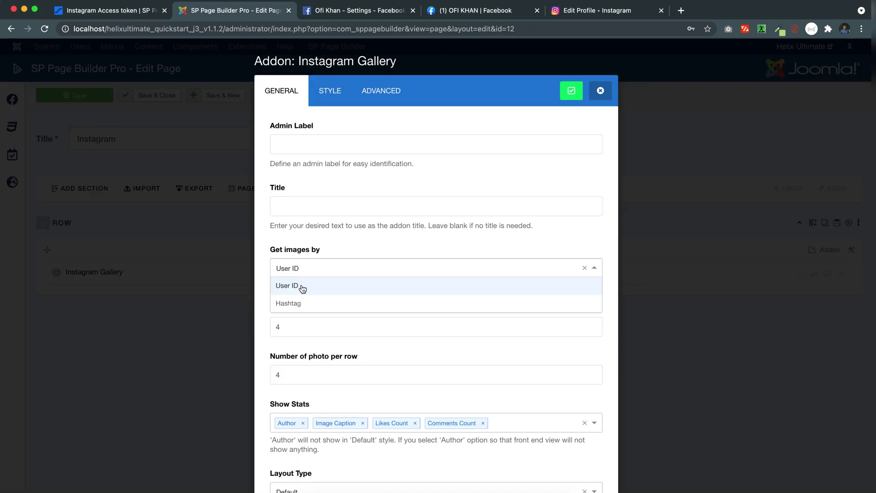
pyautogui.click(350, 246)
pyautogui.scroll(-5, 345, 289)
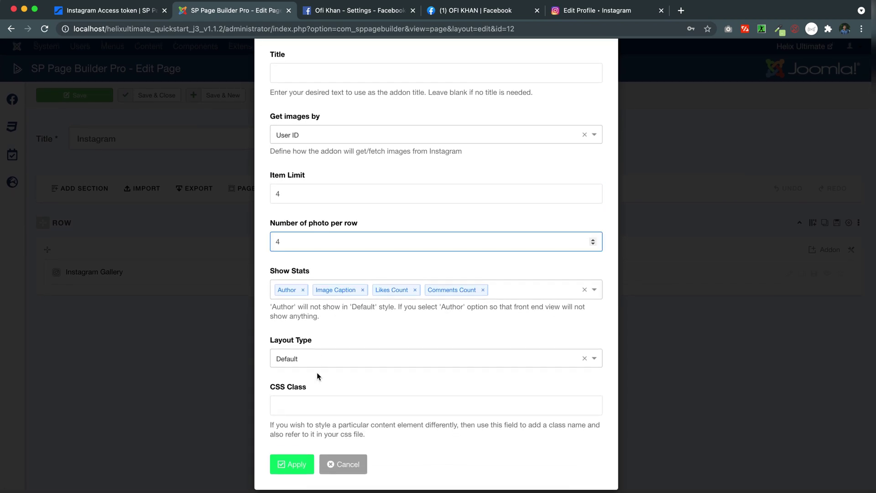
pyautogui.click(290, 465)
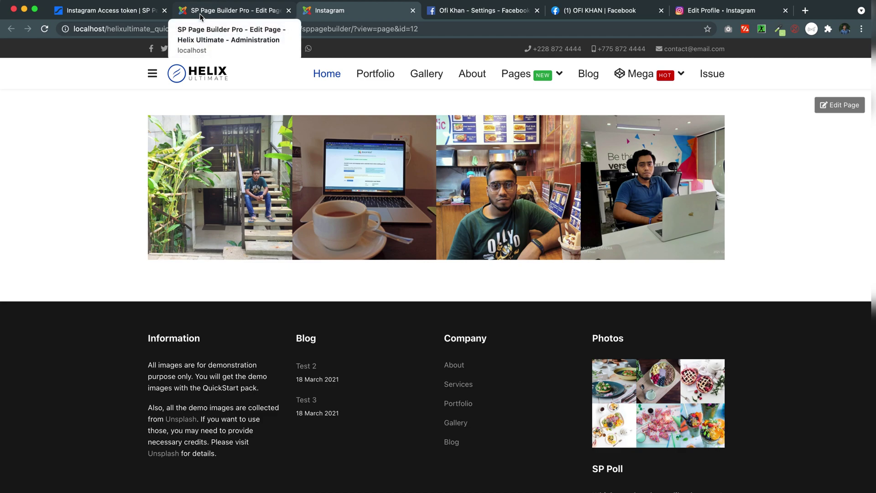
# Scroll the Instagram Access token guide back to its introduction and Step 1
pyautogui.click(104, 10)
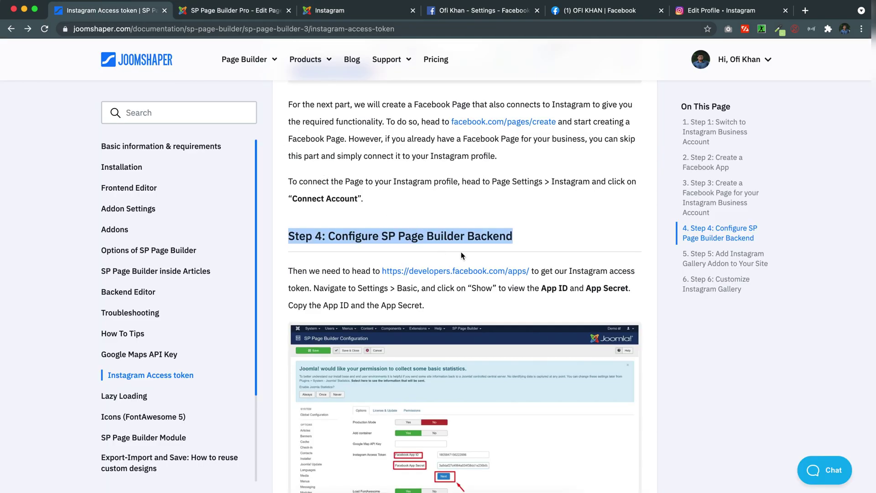
pyautogui.scroll(3, 420, 265)
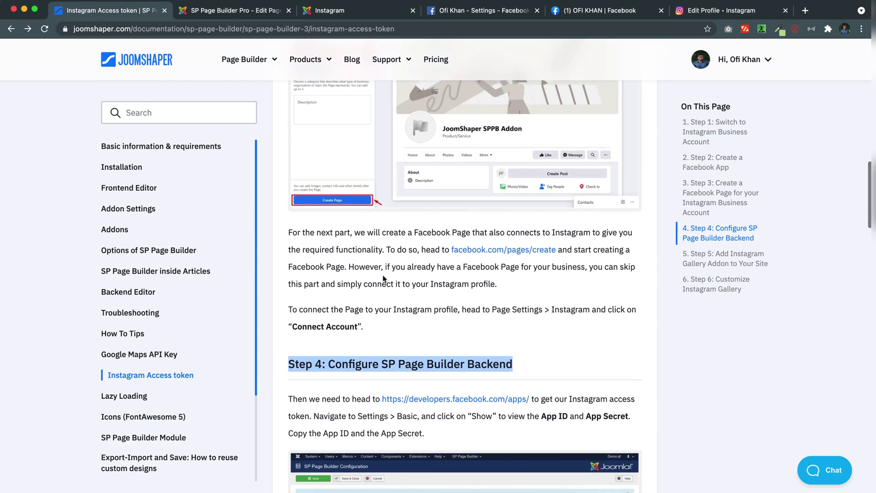
pyautogui.scroll(3, 383, 275)
pyautogui.scroll(5, 382, 274)
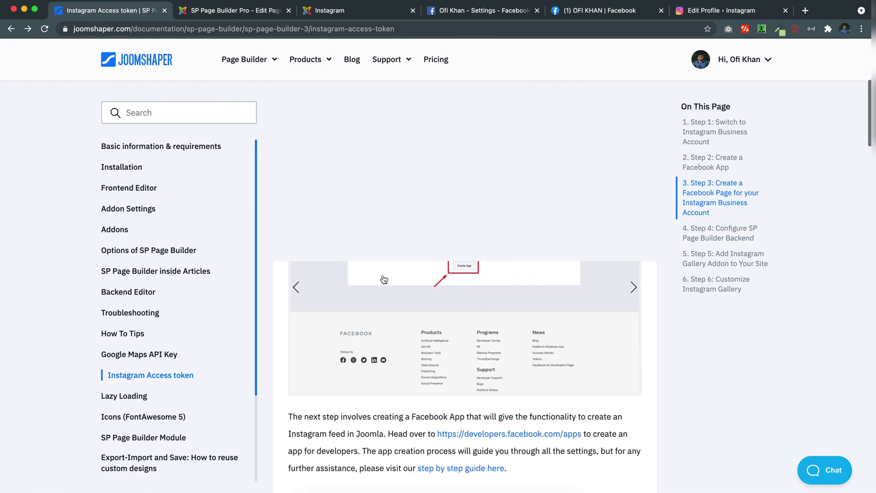
pyautogui.scroll(10, 384, 279)
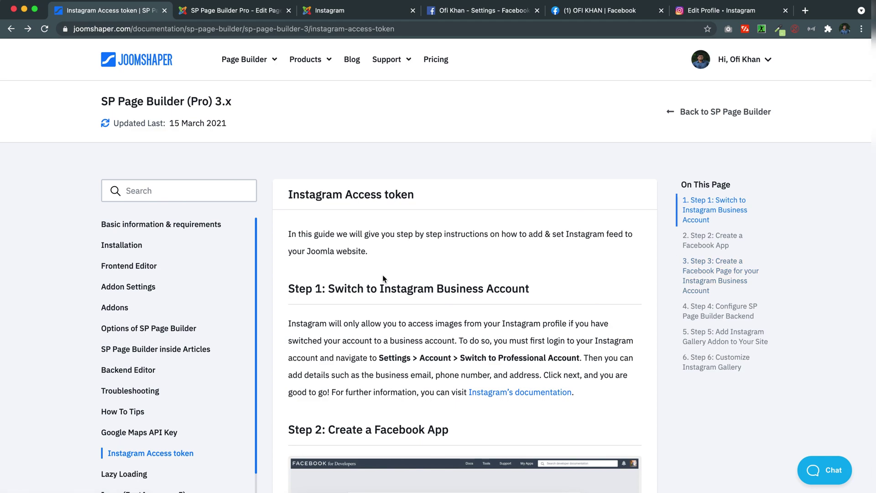